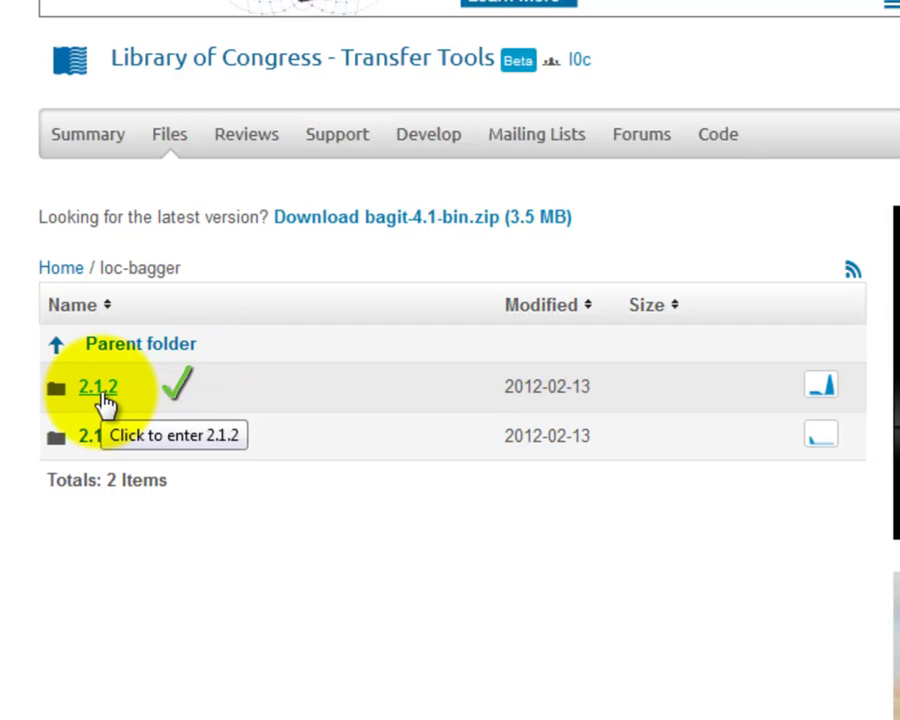
Open the loc-bagger 2.1.2 release folder on SourceForge to start the bagger-2.1.2.zip download
left_click(104, 400)
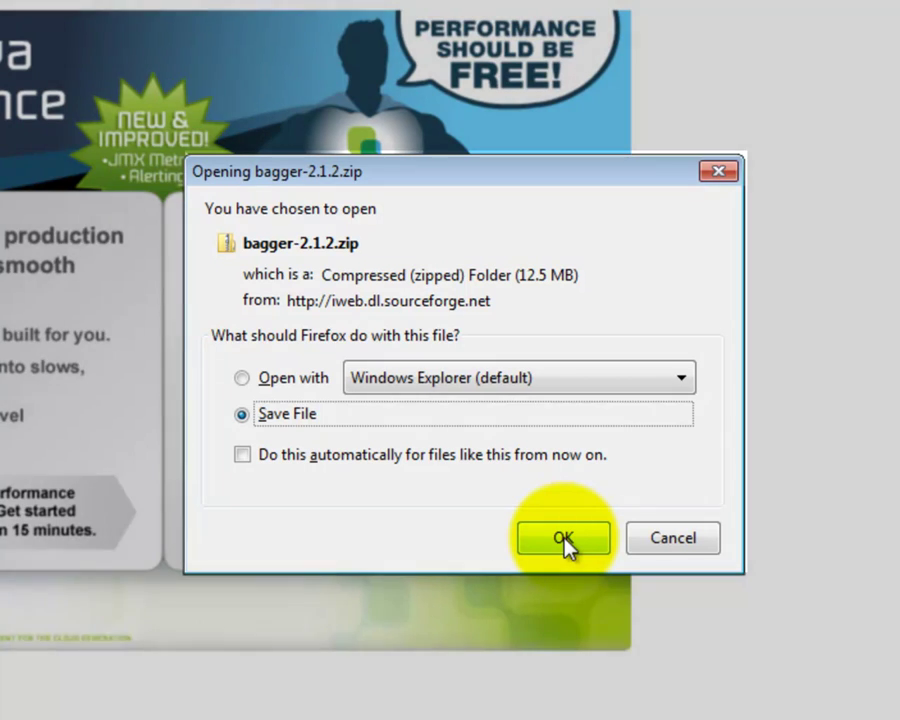
Save bagger-2.1.2.zip to the Desktop, then minimize the Downloads window
left_click(563, 540)
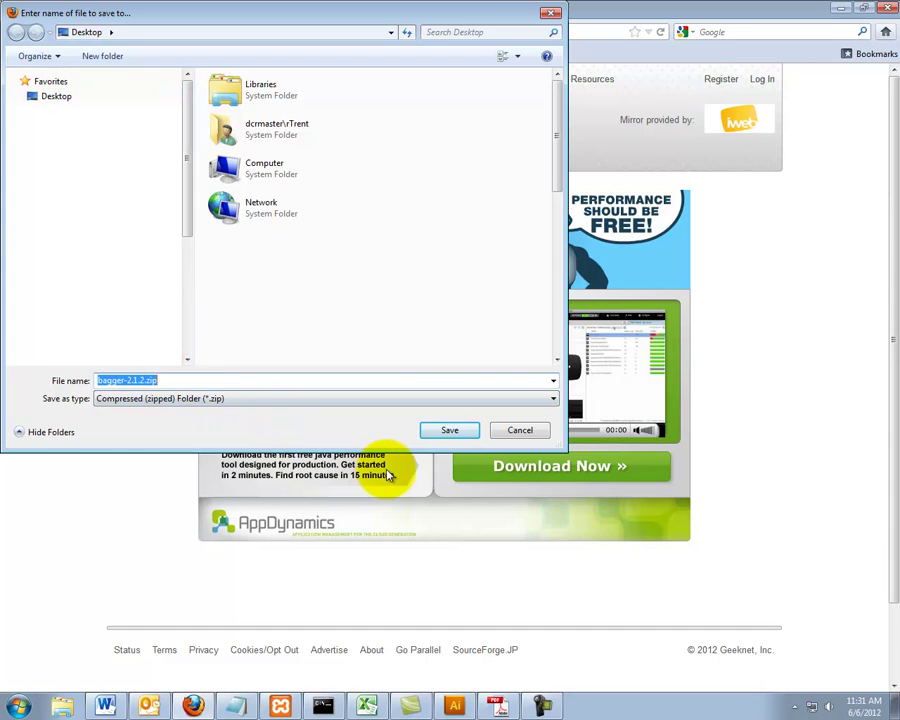
left_click(452, 432)
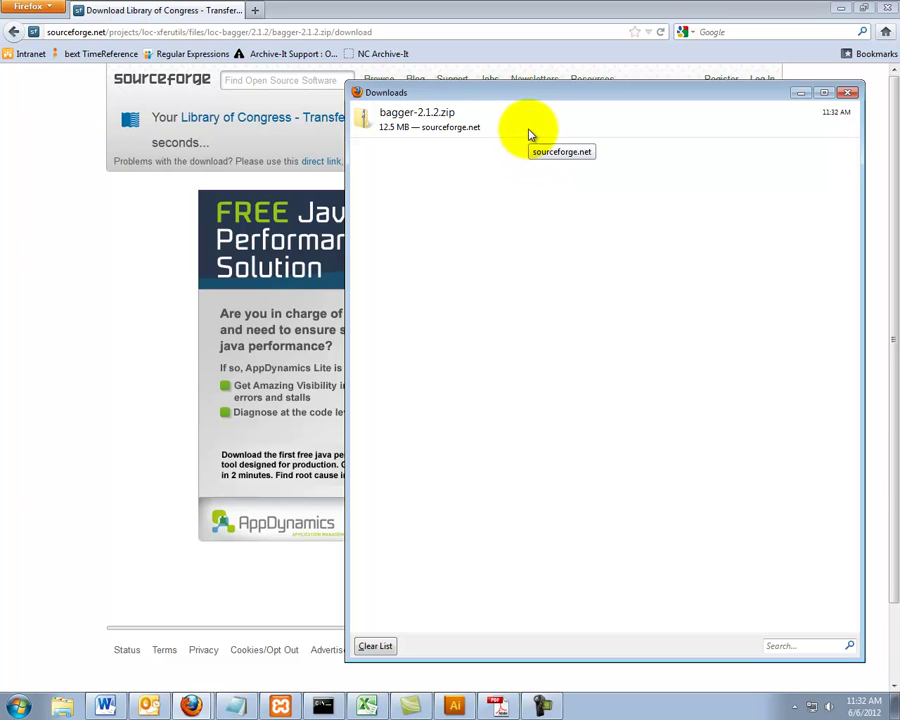
left_click(802, 94)
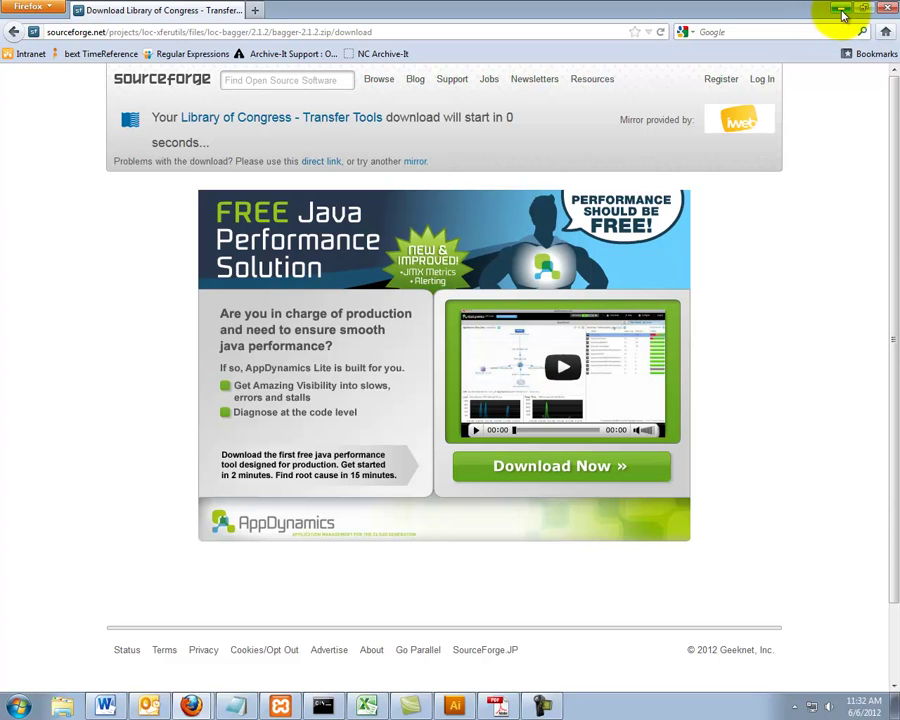
Open bagger-2.1.2.zip in Windows Explorer and copy its bagger-2.1.2 folder onto the desktop
left_click(843, 12)
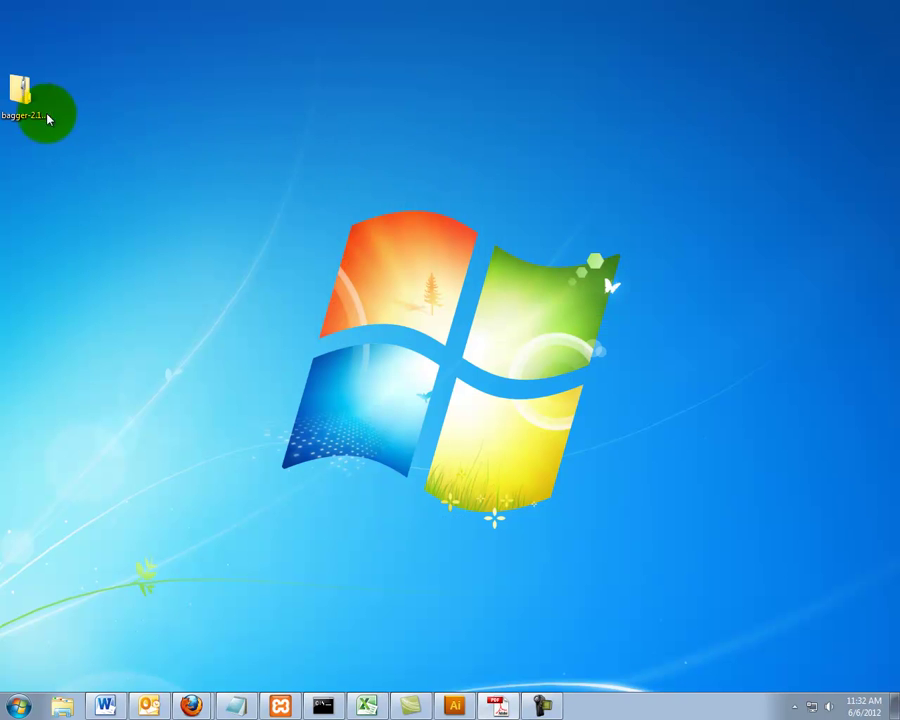
left_click_drag(22, 103, 447, 118)
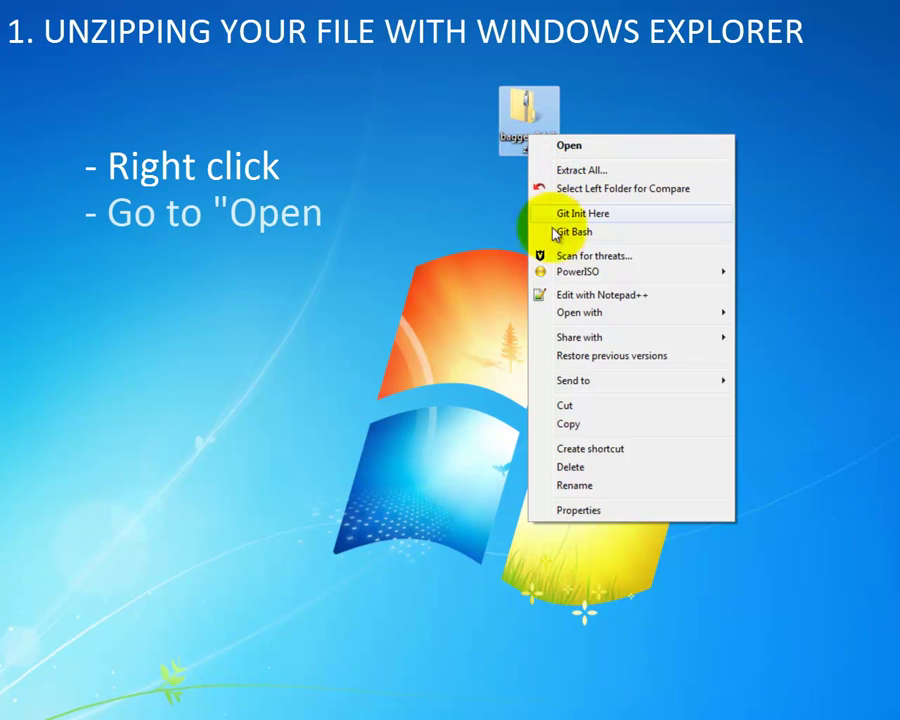
mouse_move(578, 315)
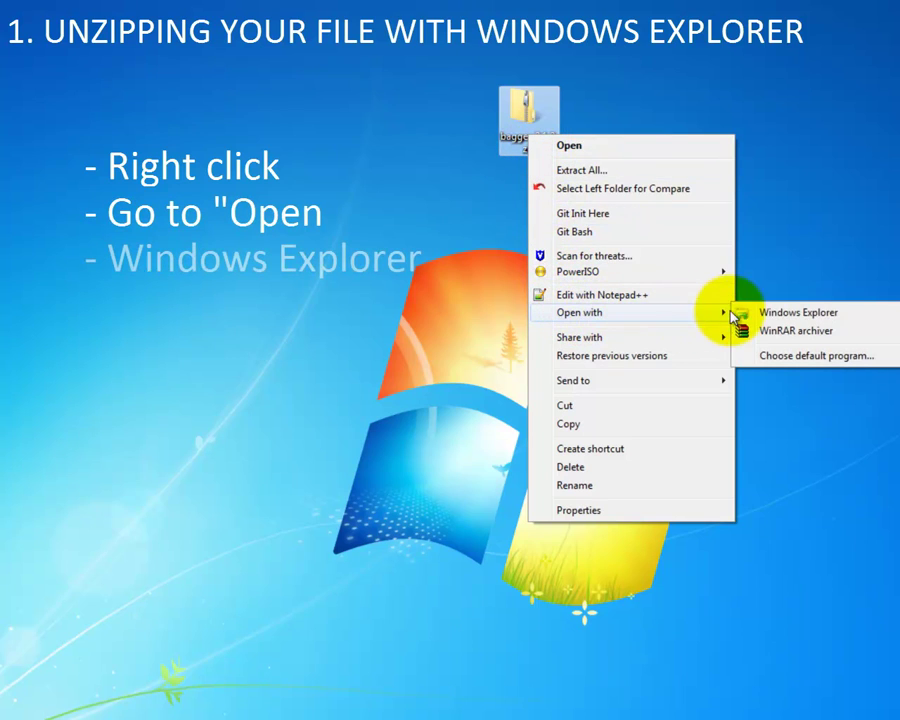
left_click(862, 318)
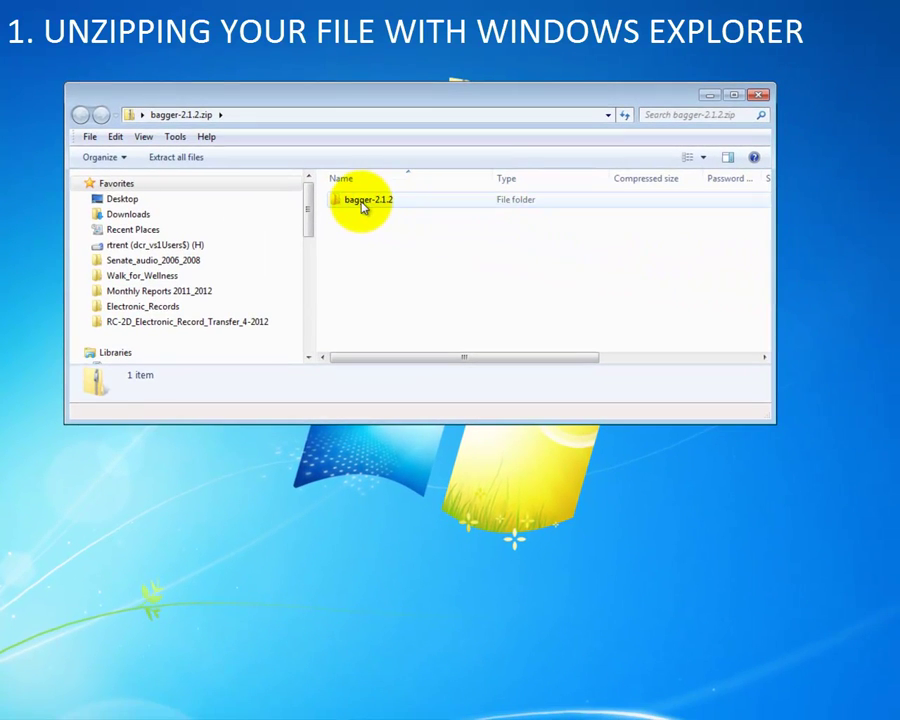
mouse_move(362, 207)
left_mouse_down()
mouse_move(538, 279)
mouse_move(783, 301)
mouse_move(840, 265)
mouse_move(846, 250)
left_mouse_up()
left_click(758, 94)
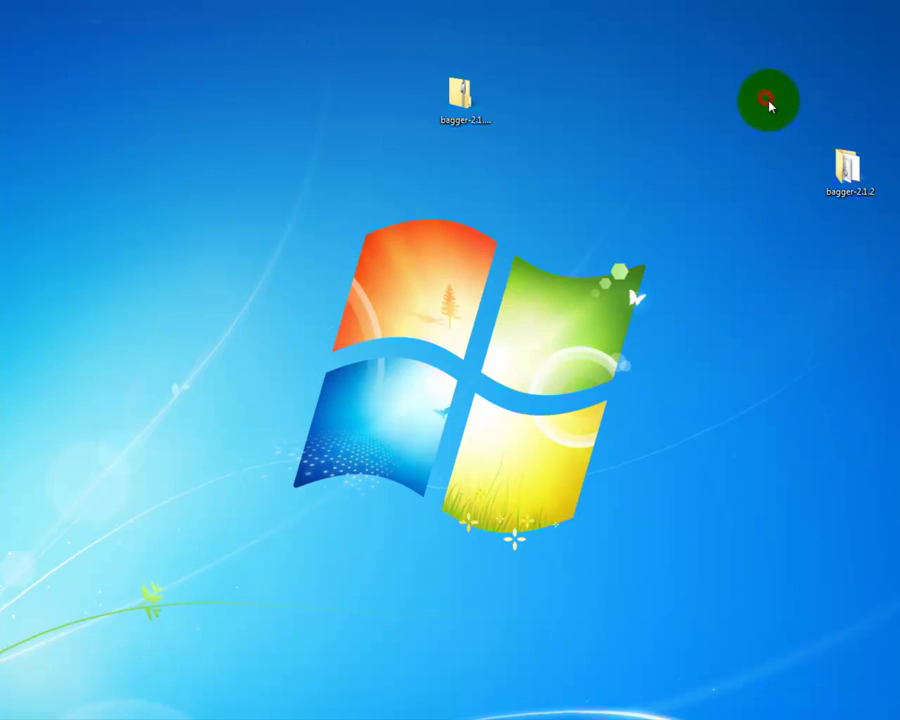
Open bagger-2.1.2.zip in WinRAR and extract the bagger-2.1.2 folder to the Desktop
left_click_drag(845, 178, 465, 187)
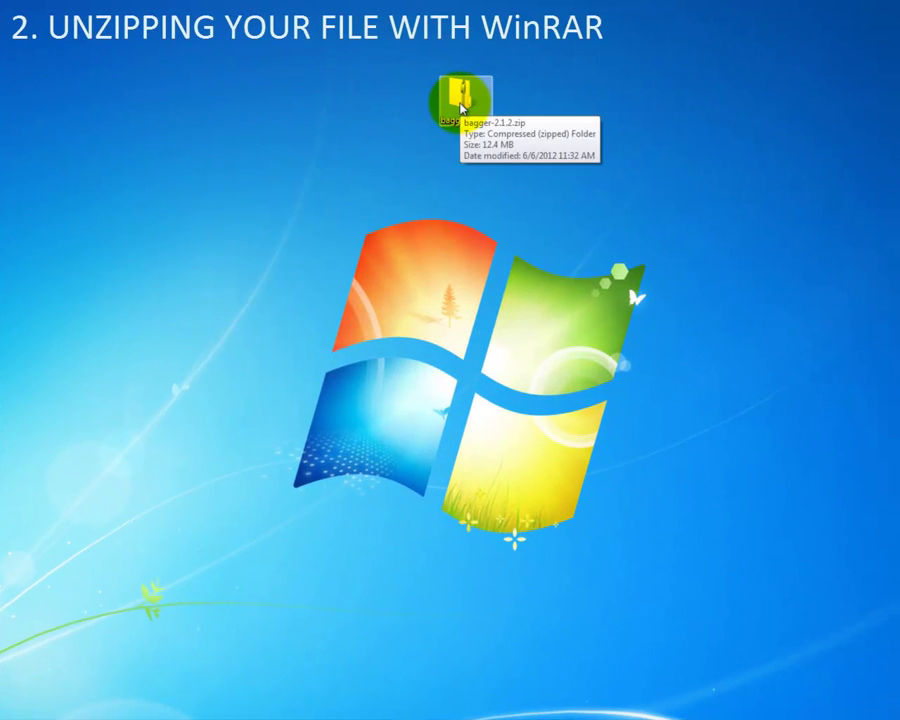
right_click(462, 107)
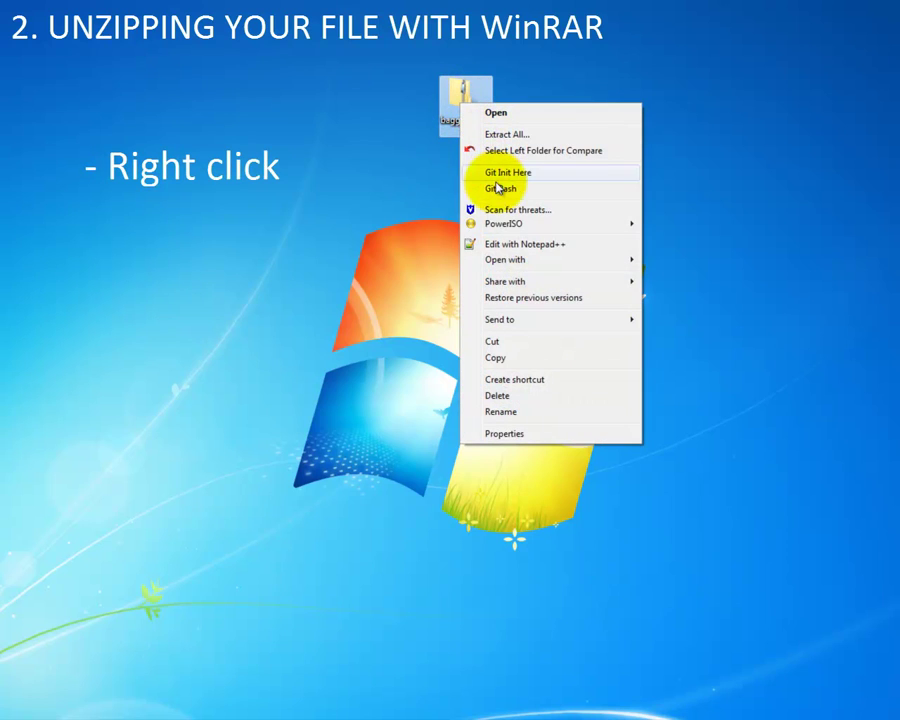
mouse_move(507, 263)
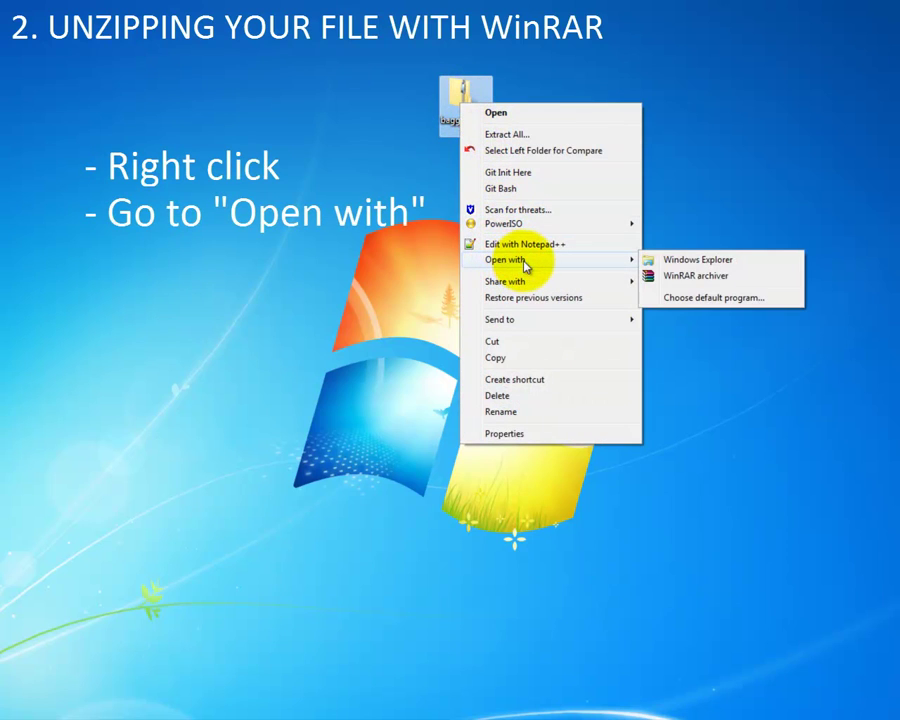
left_click(747, 280)
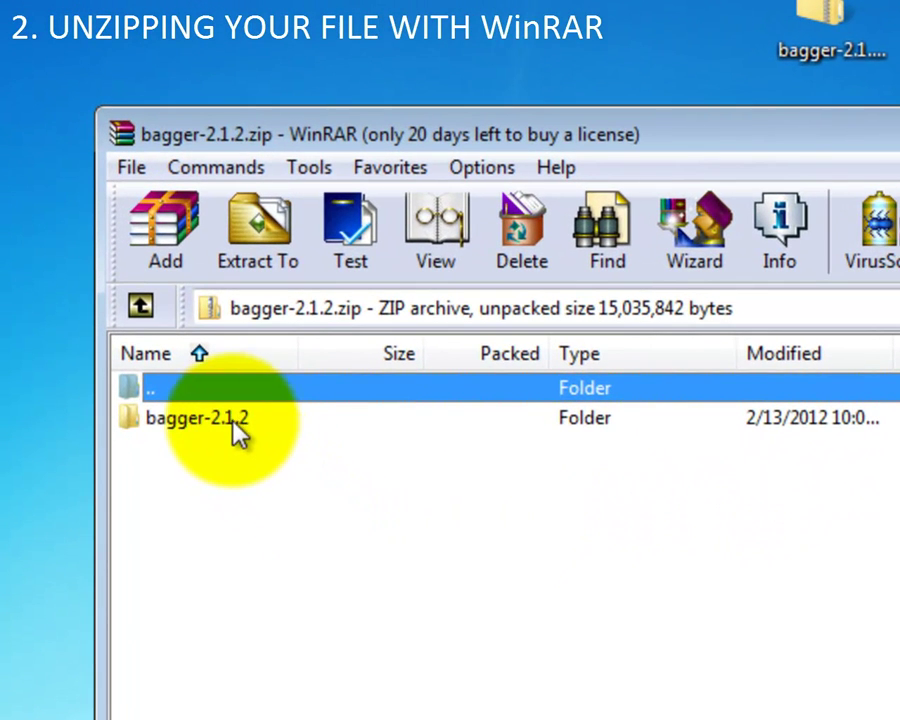
left_click(235, 421)
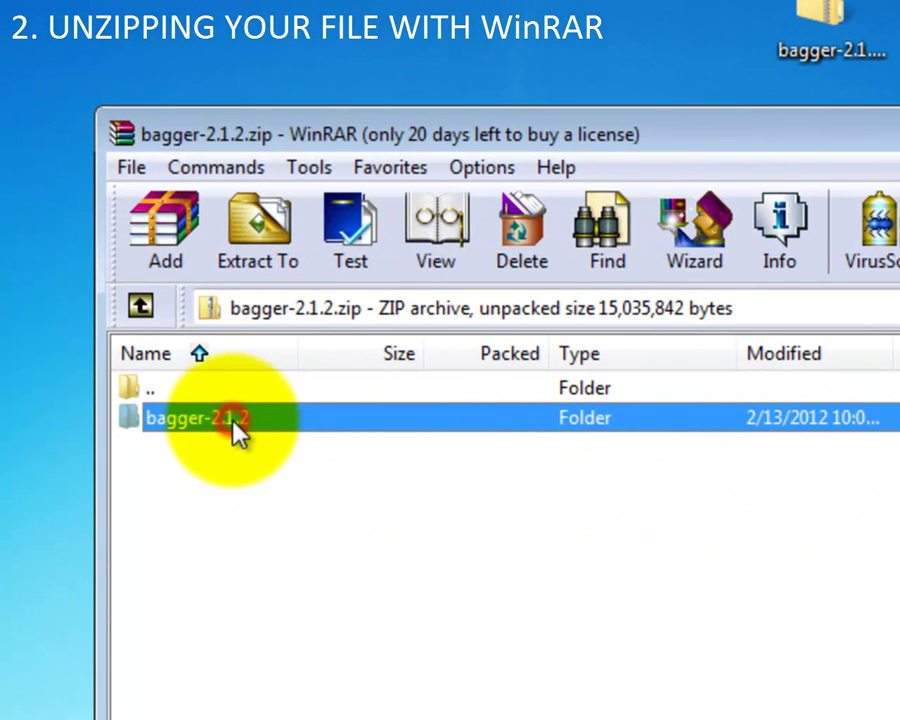
left_click(280, 243)
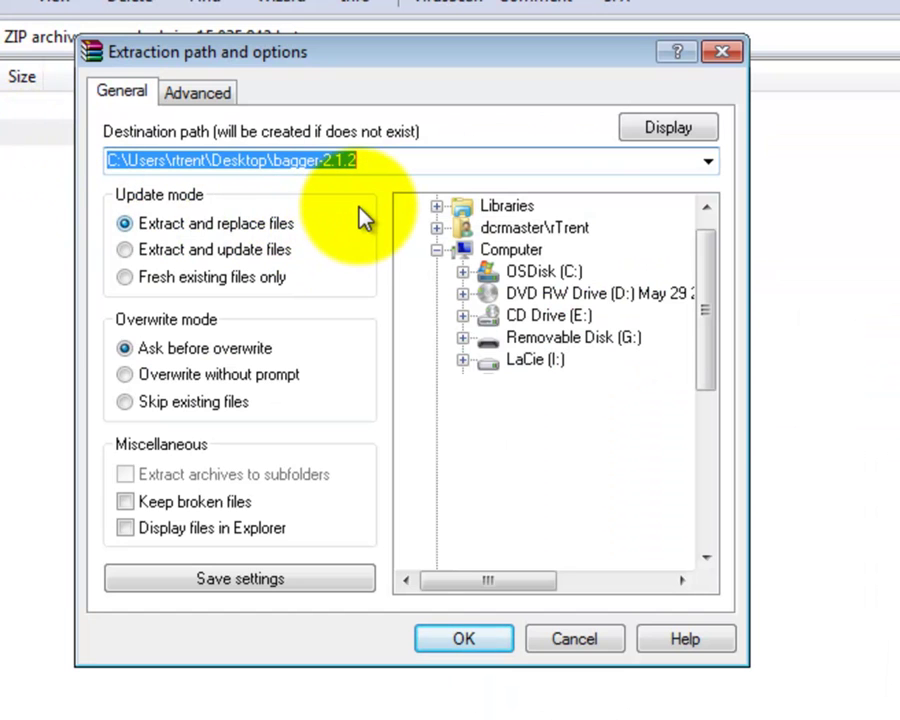
left_click(372, 158)
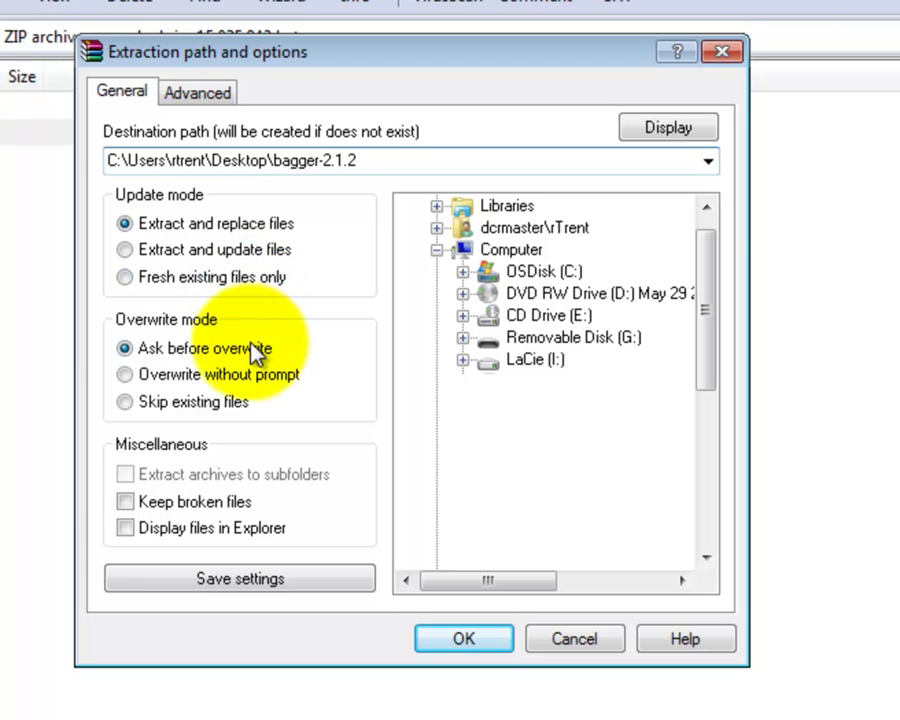
left_click(474, 650)
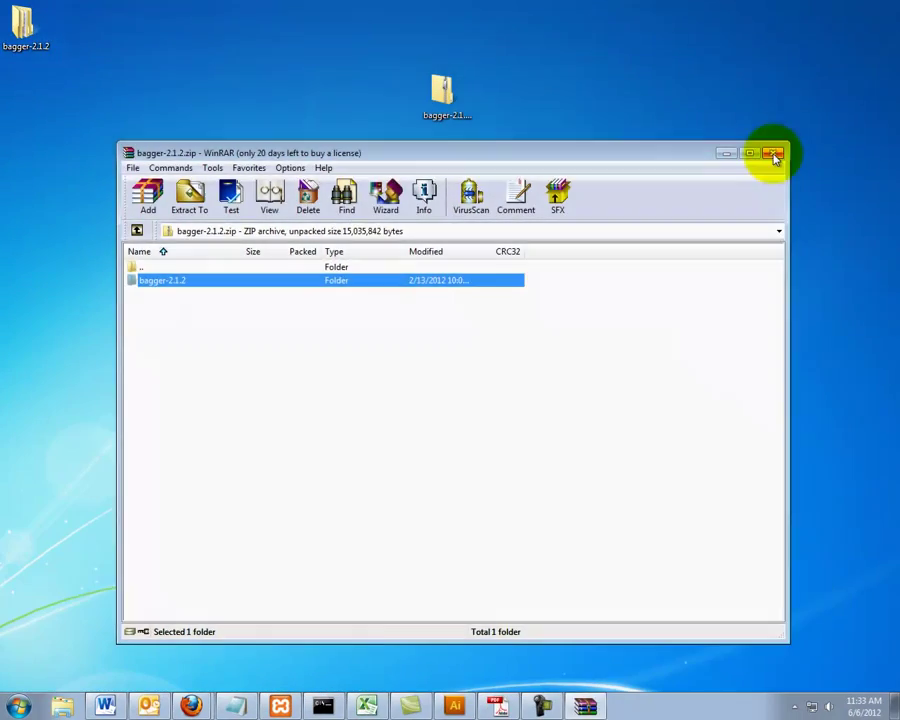
Move the extracted folder under the zip and open it to view bagger.bat and bagger-2.1.2.jar
left_click(772, 153)
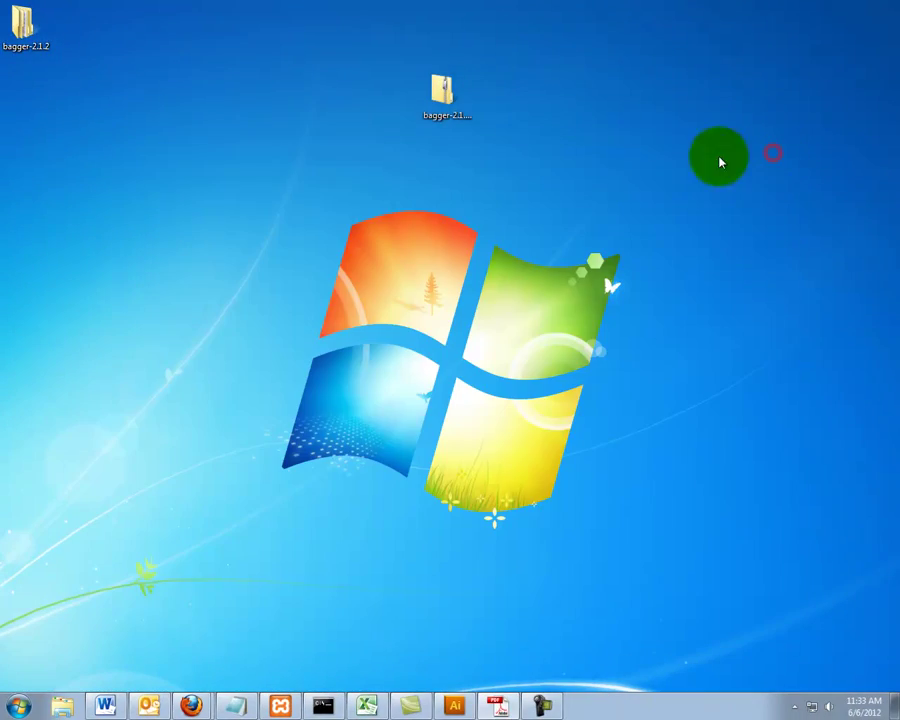
mouse_move(22, 25)
left_mouse_down()
mouse_move(138, 134)
mouse_move(427, 180)
mouse_move(437, 170)
left_mouse_up()
double_click(441, 165)
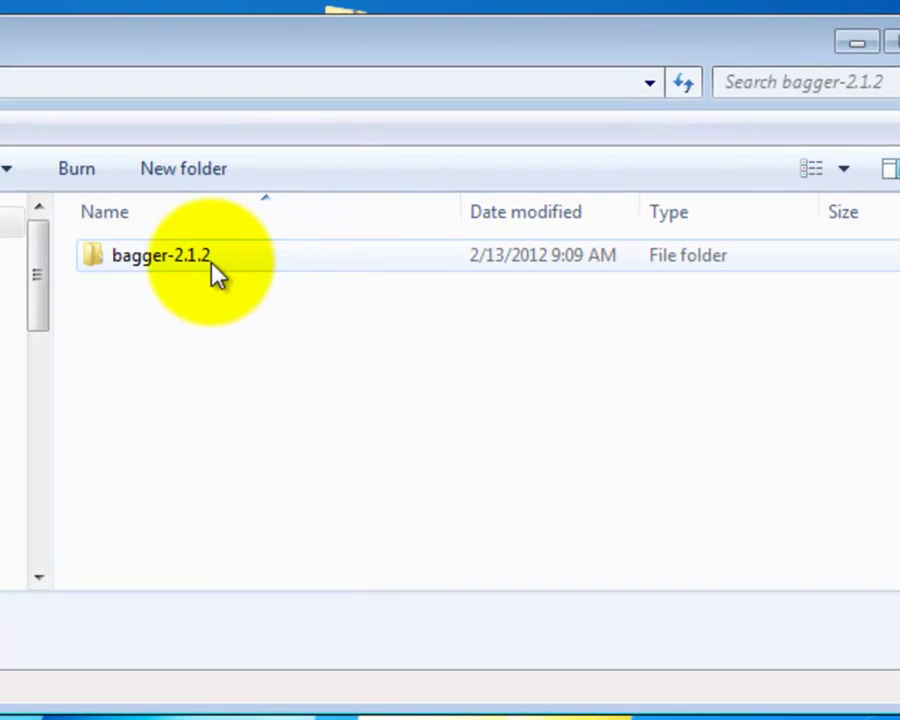
double_click(175, 268)
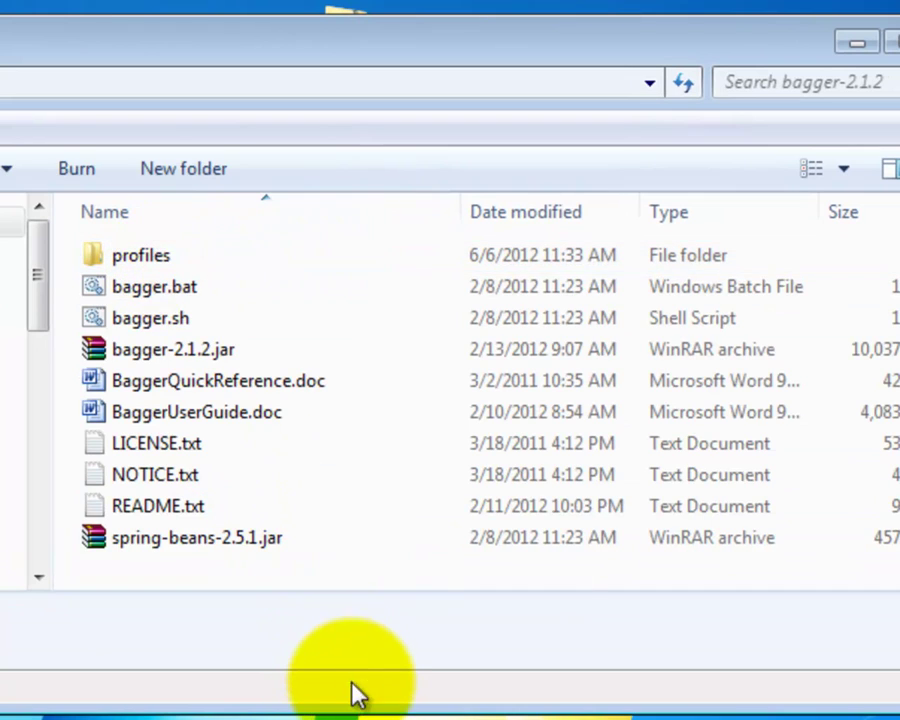
left_click_drag(354, 703, 352, 712)
left_click(196, 696)
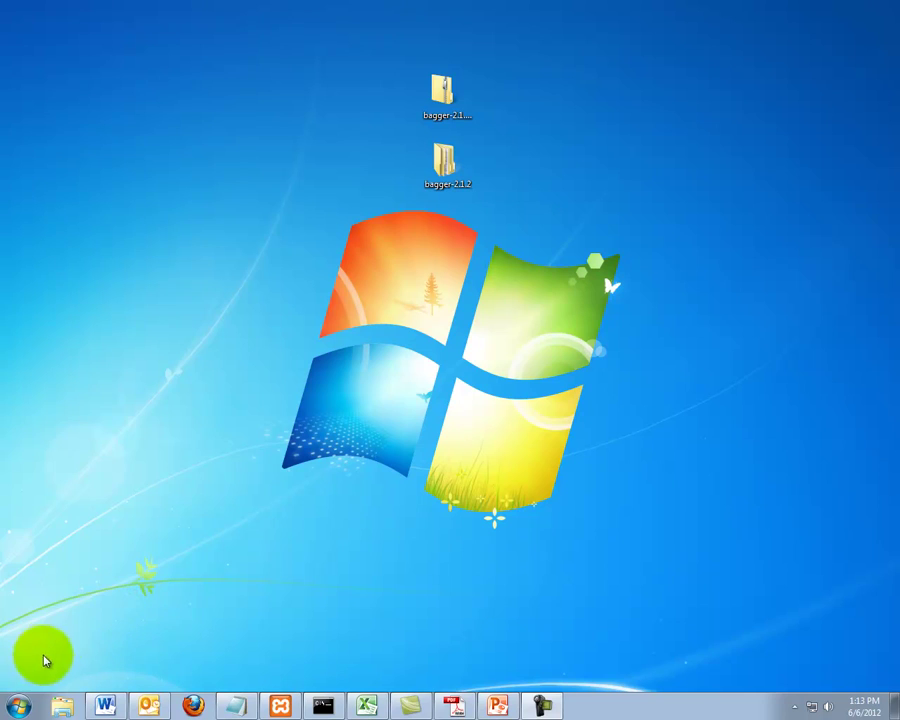
Open Control Panel from the Start menu and set View by to Small icons
left_click(18, 704)
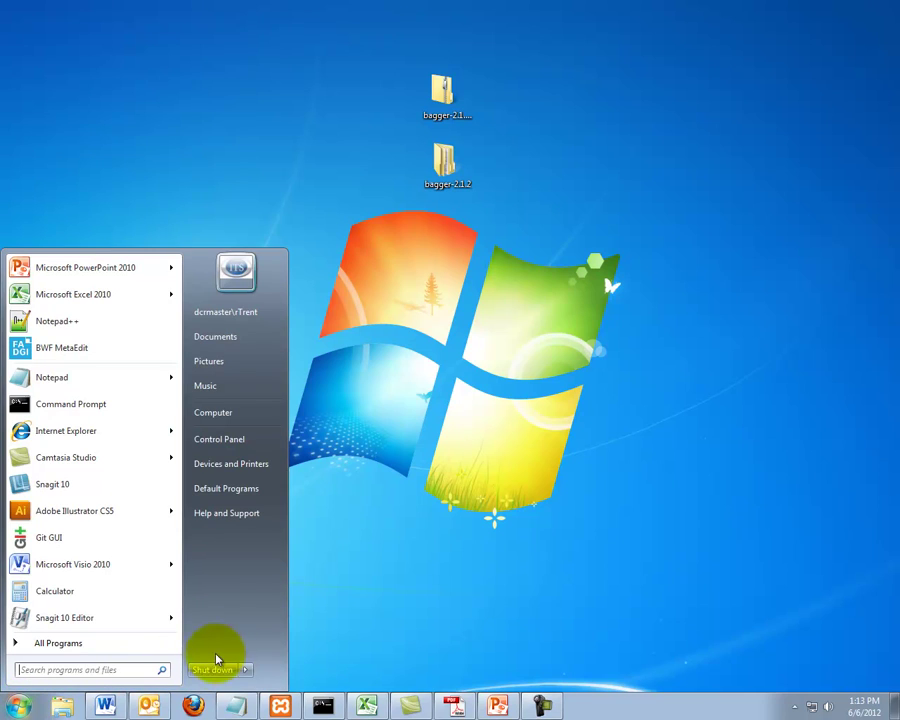
left_click(259, 445)
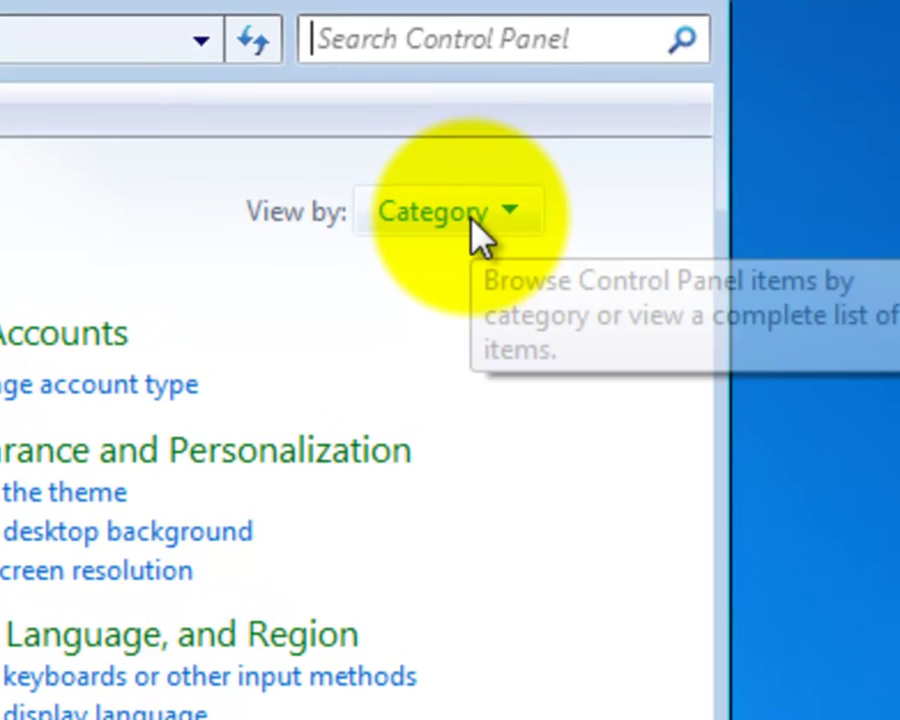
left_click(513, 207)
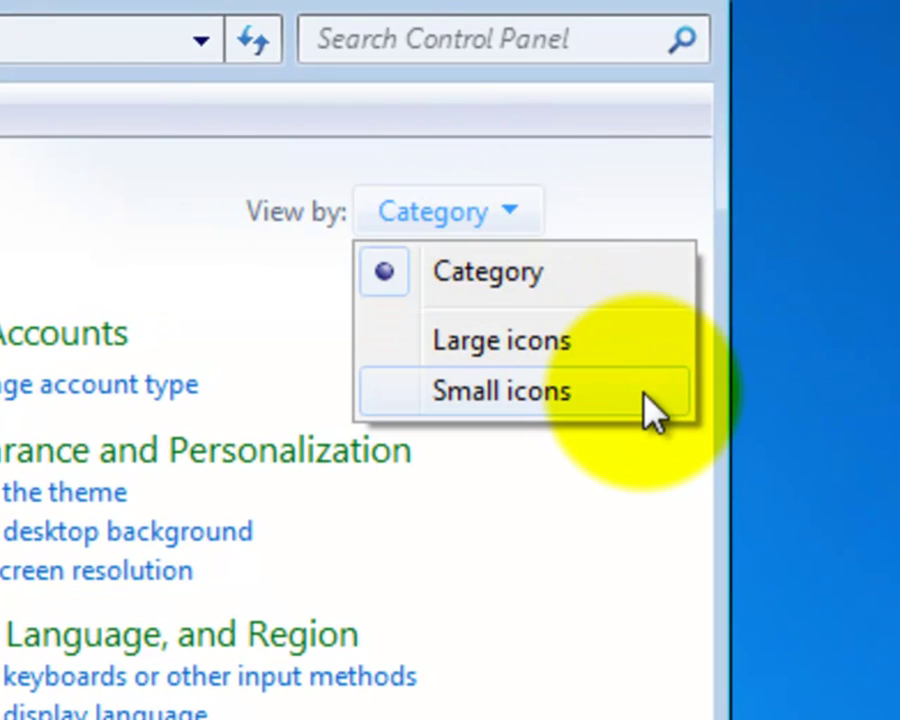
left_click(645, 395)
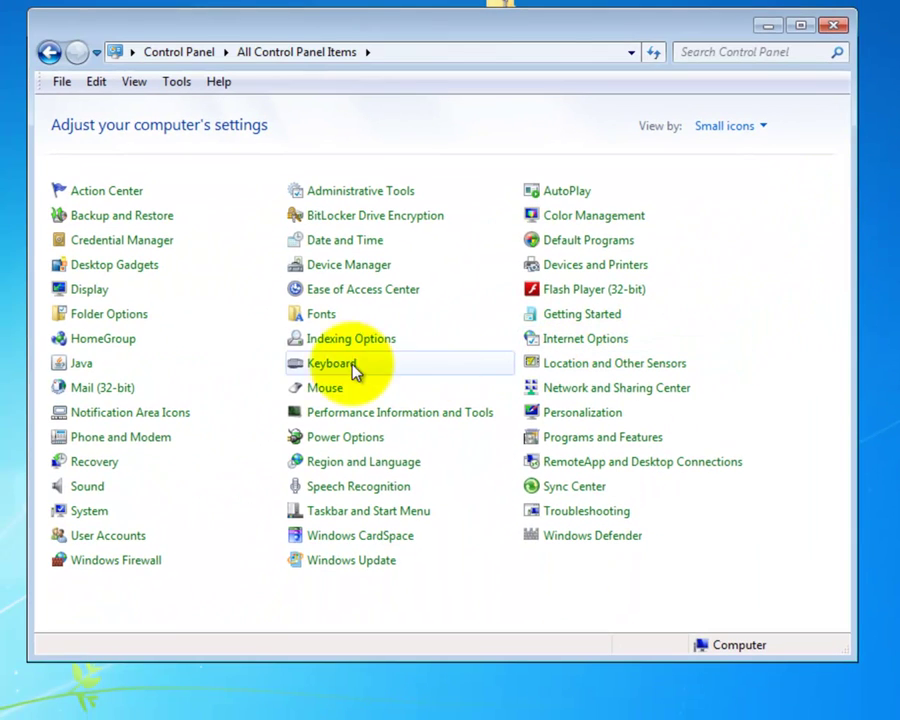
left_click(155, 372)
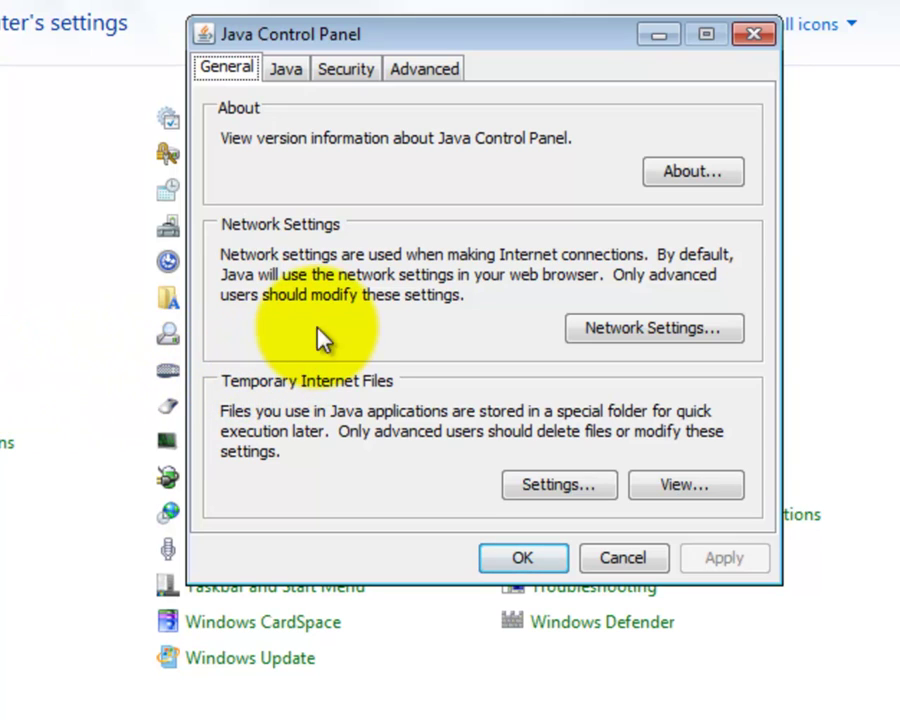
left_click(296, 76)
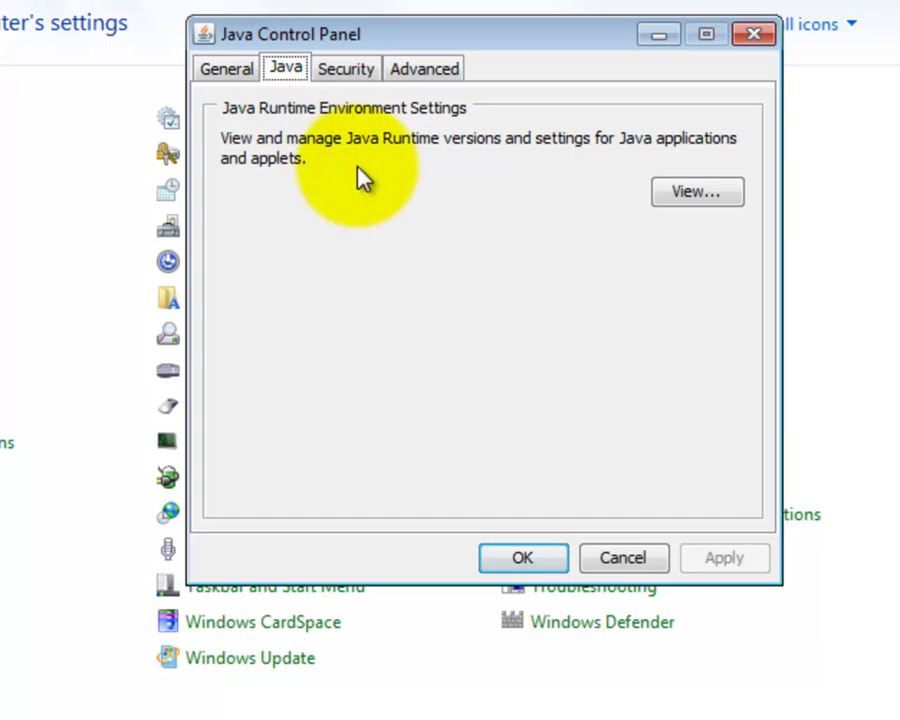
left_click(688, 205)
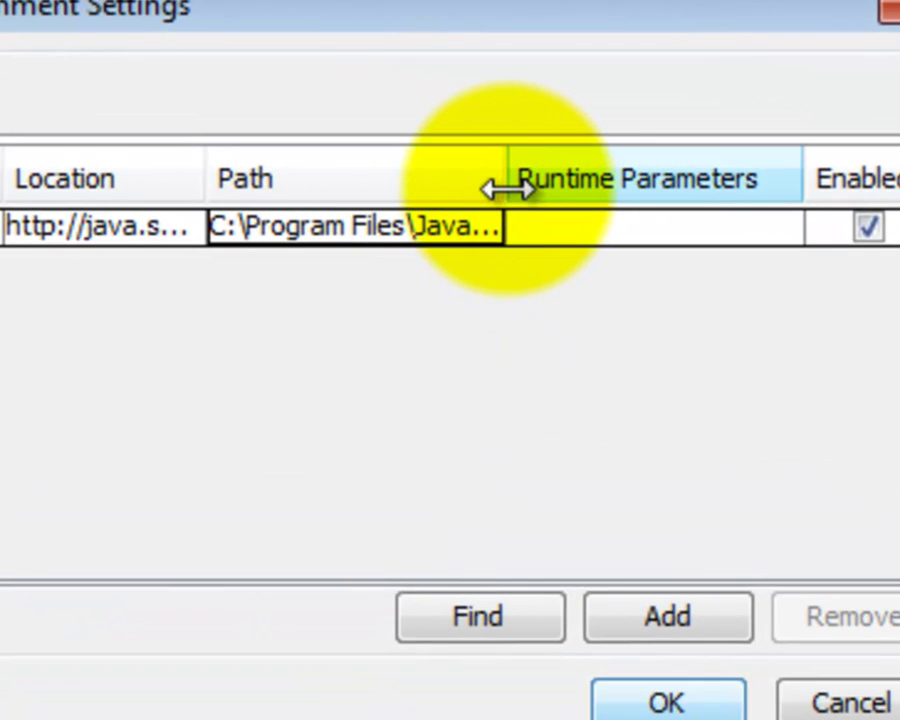
mouse_move(508, 191)
left_mouse_down()
mouse_move(807, 191)
mouse_move(773, 191)
left_mouse_up()
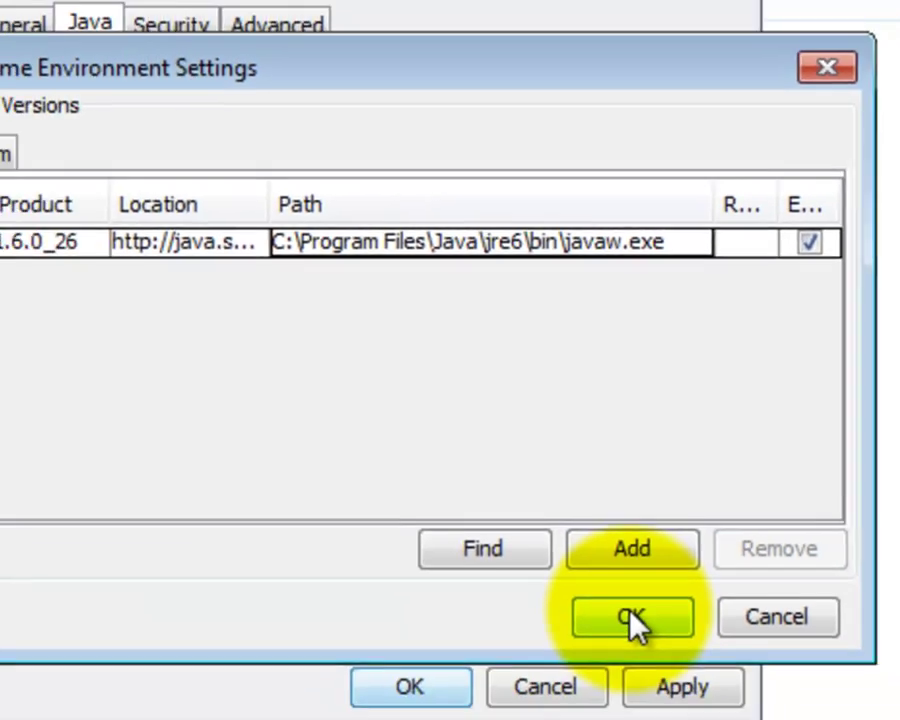
left_click(666, 700)
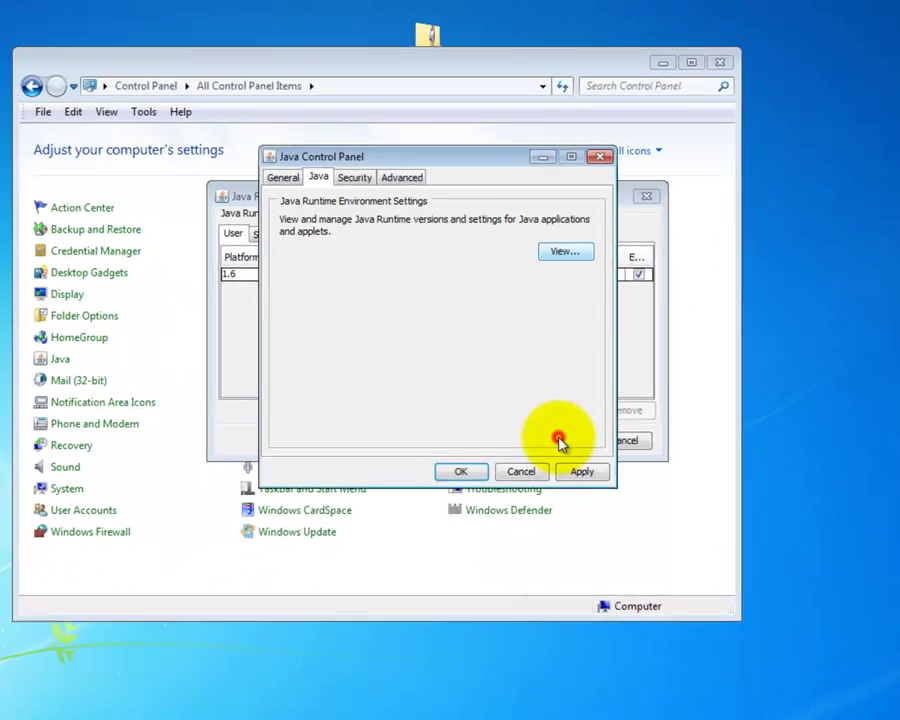
left_click(467, 441)
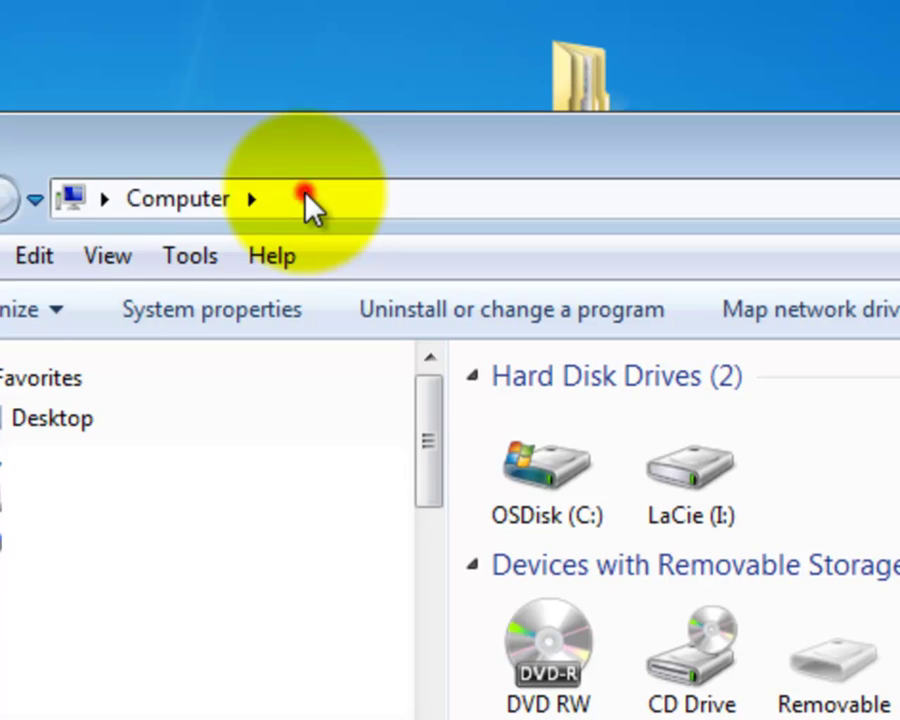
Browse to C:\Program Files\Java\jre6\bin, check javaw.exe, return to jre6, then close the window
left_click(305, 196)
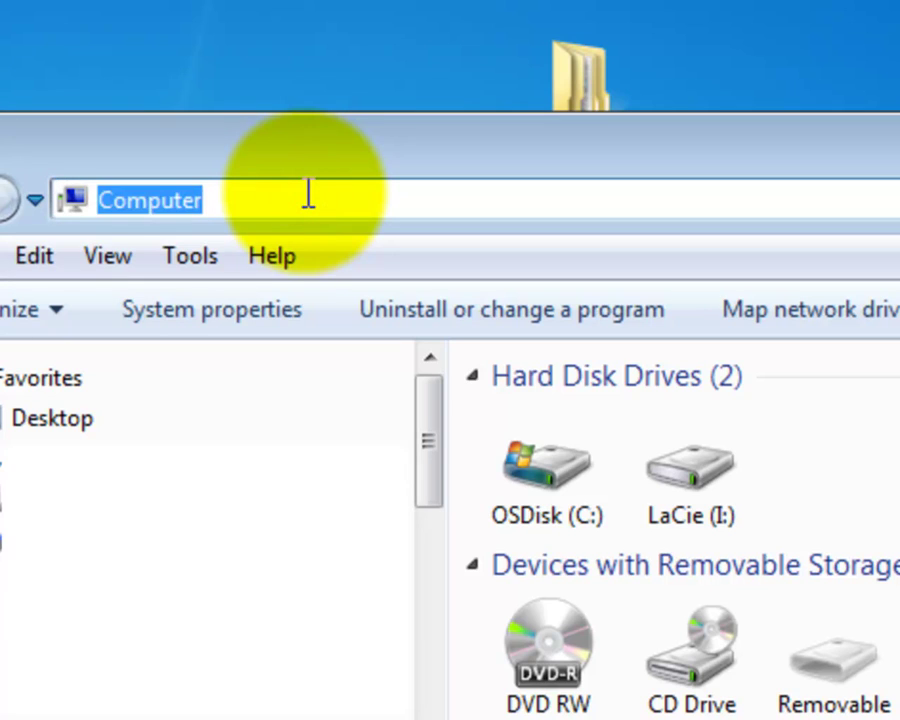
type("C:\\Program ")
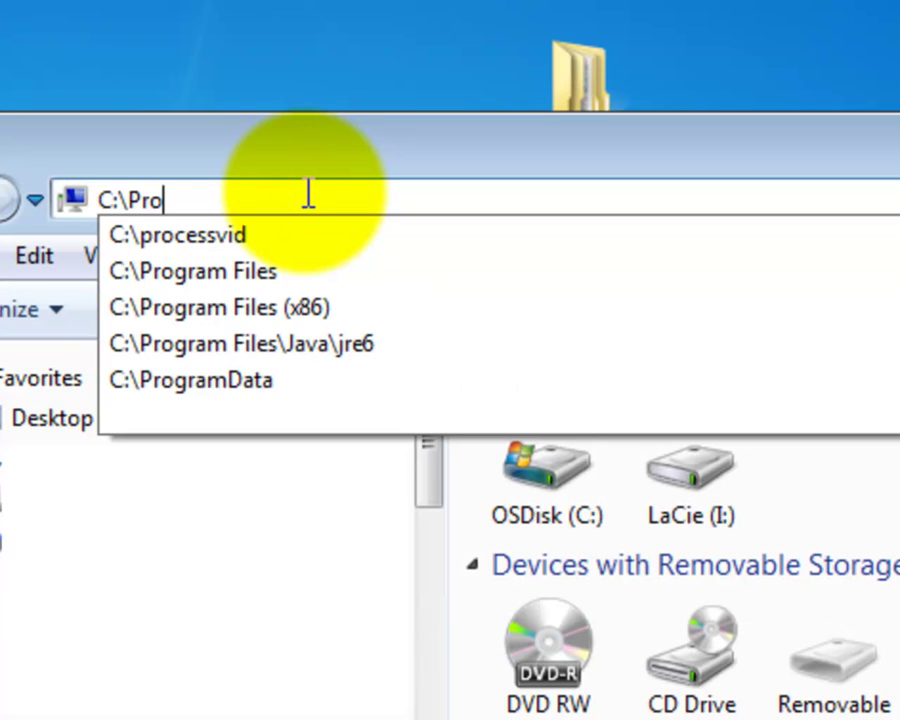
type("Files")
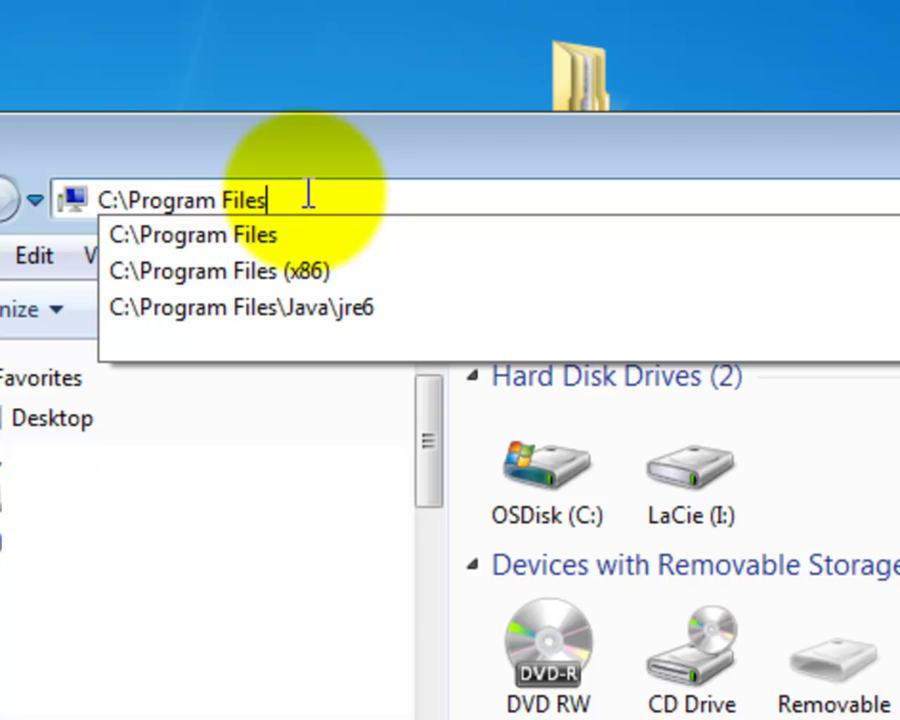
type("\\Java\\")
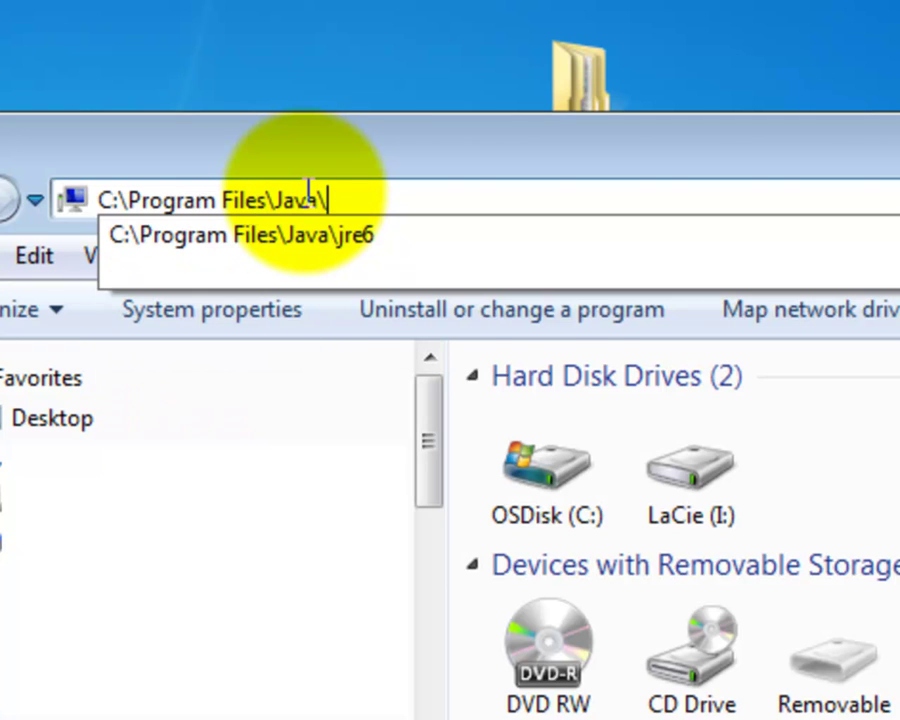
type("jre")
type("6\\bin")
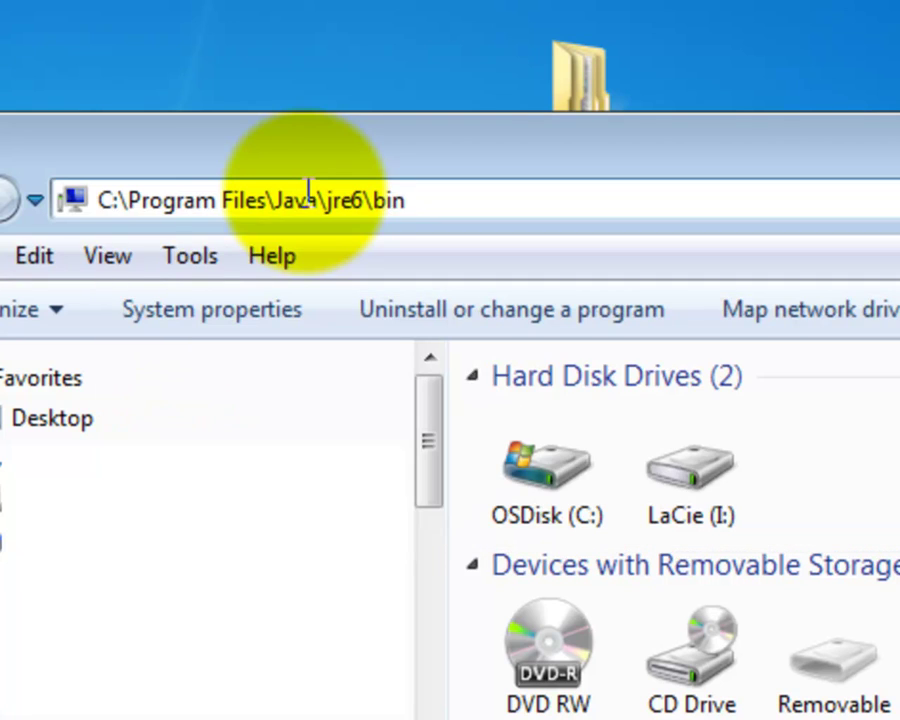
key("Return")
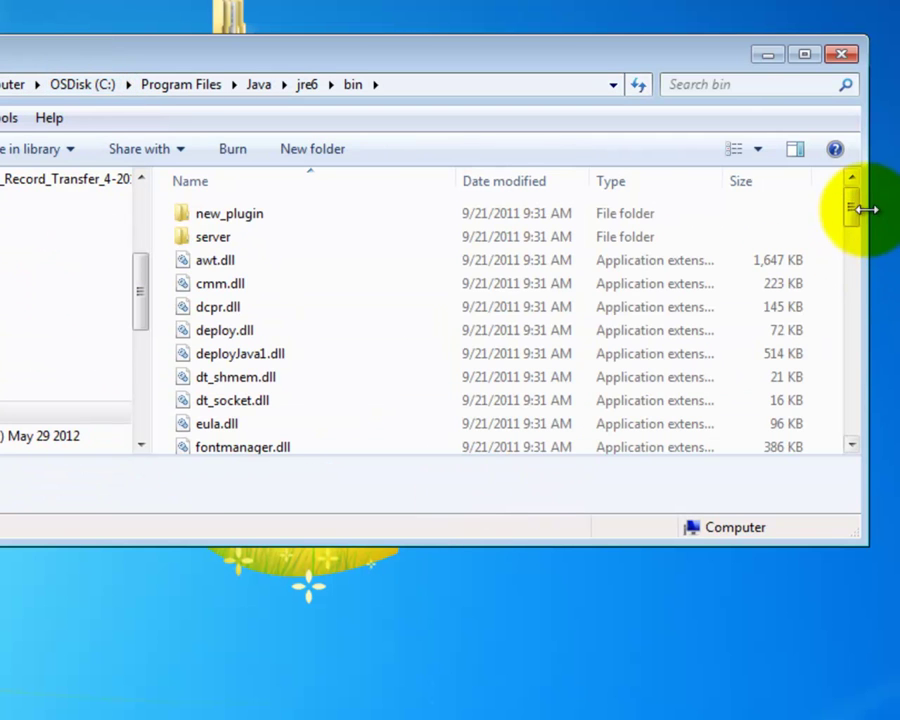
left_click_drag(851, 207, 852, 283)
left_click(459, 326)
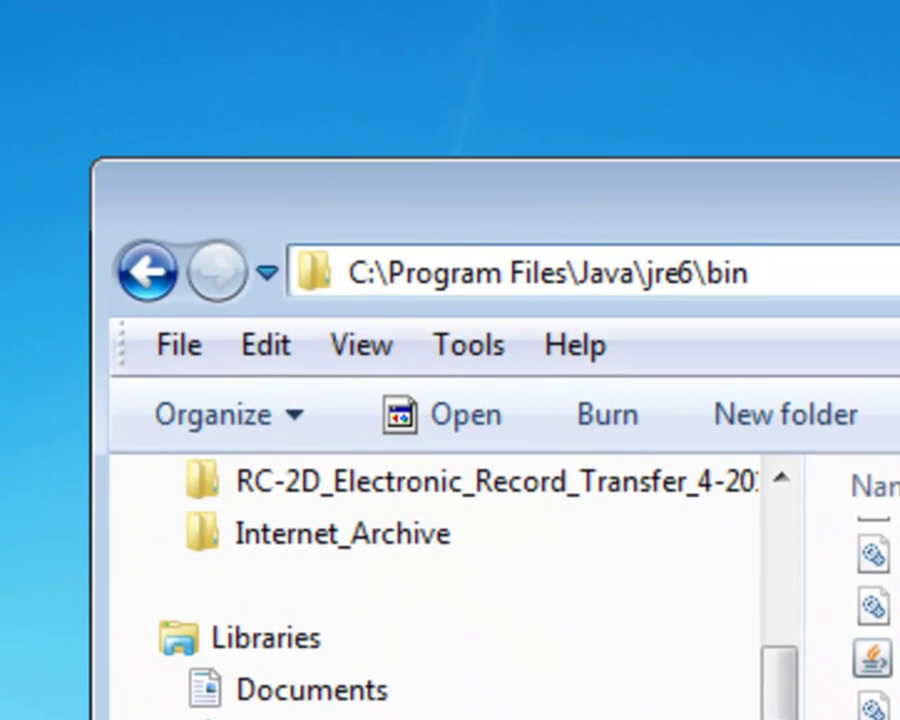
key("BackSpace")
key("BackSpace")
key("BackSpace")
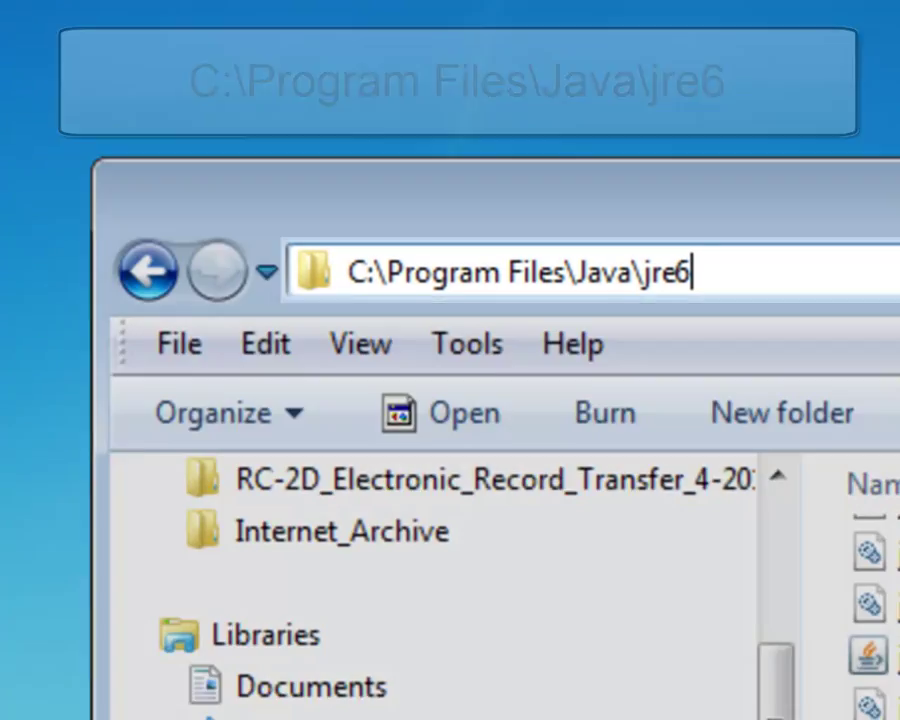
key("Return")
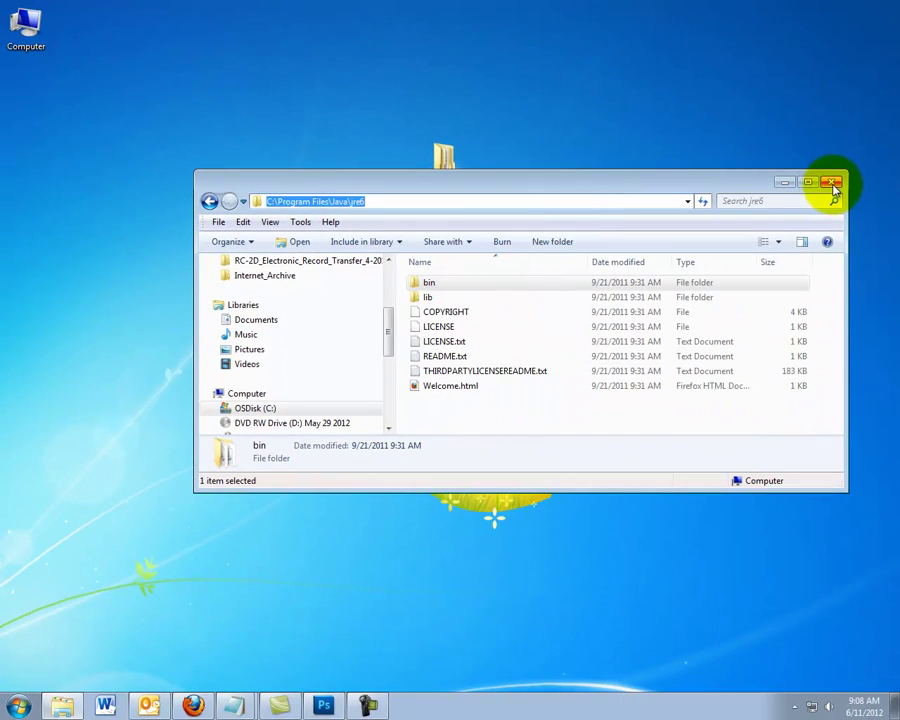
left_click(833, 184)
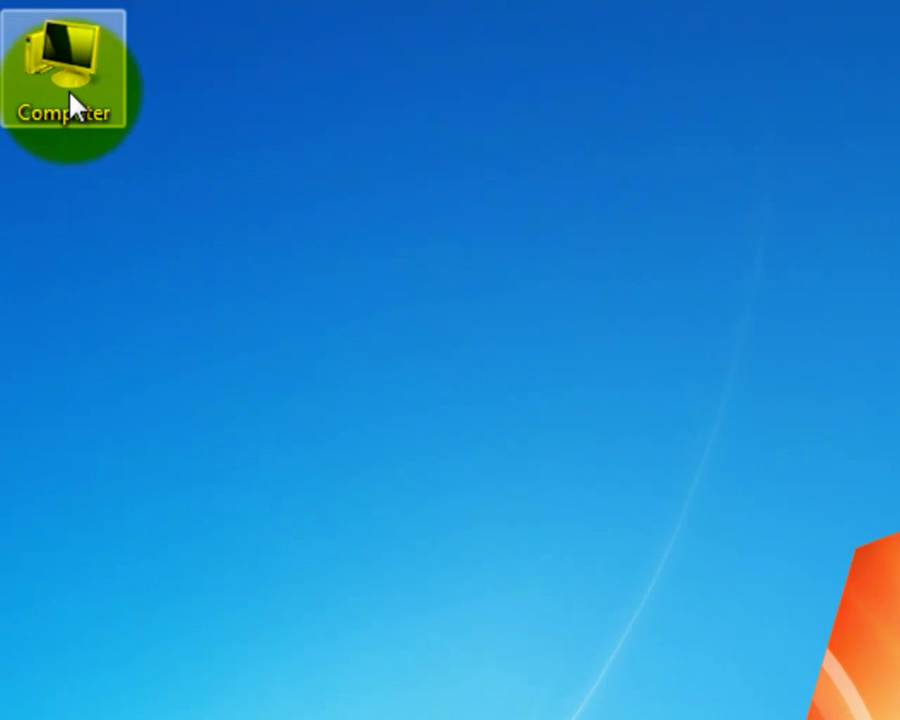
Open Computer's Properties and go to Advanced system settings
double_click(70, 97)
right_click(70, 97)
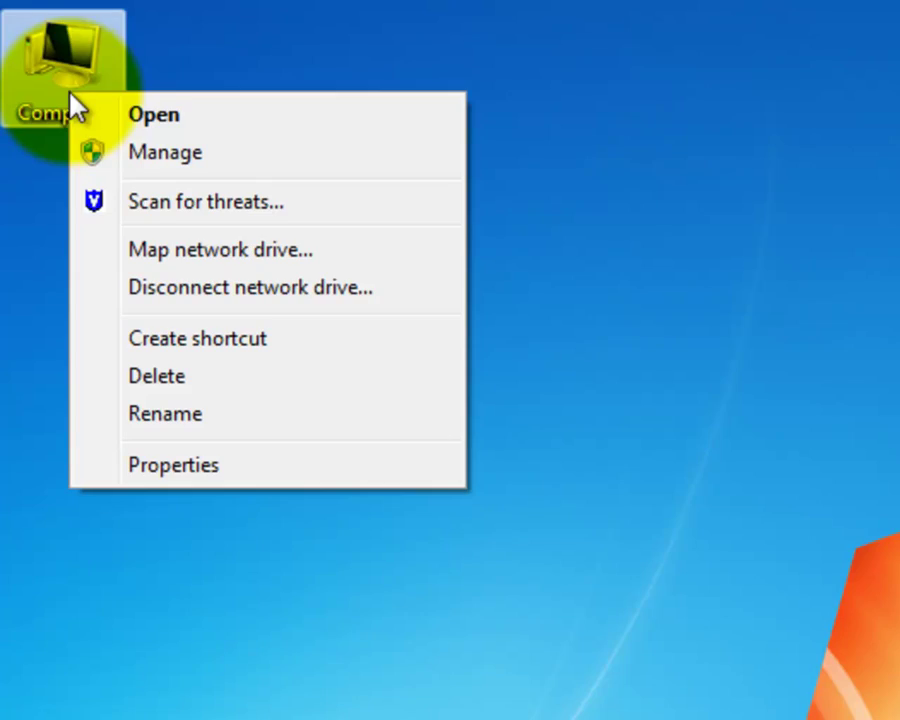
left_click(311, 466)
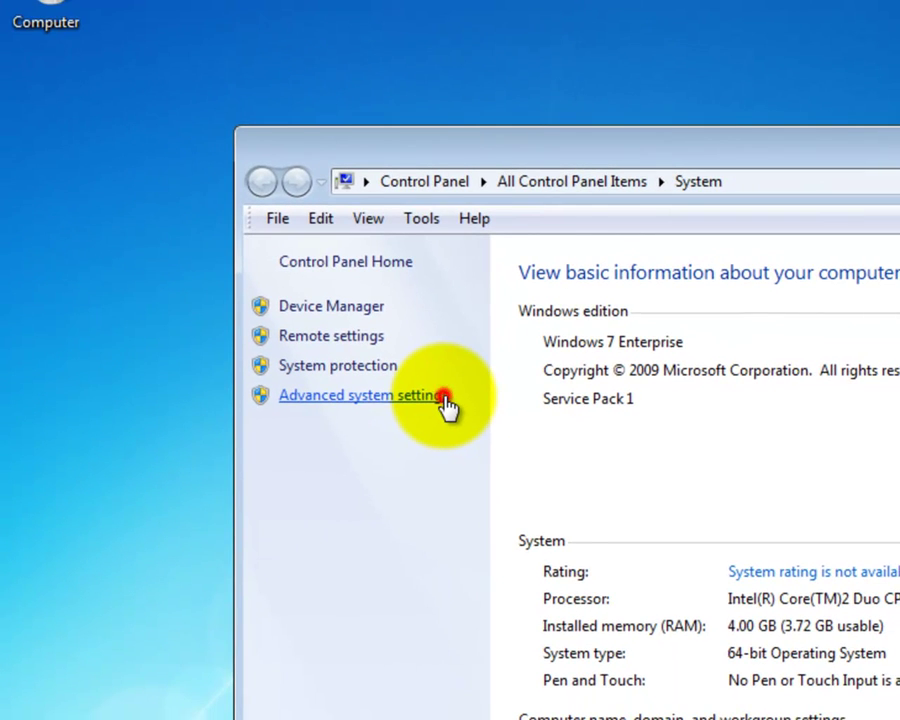
left_click(443, 397)
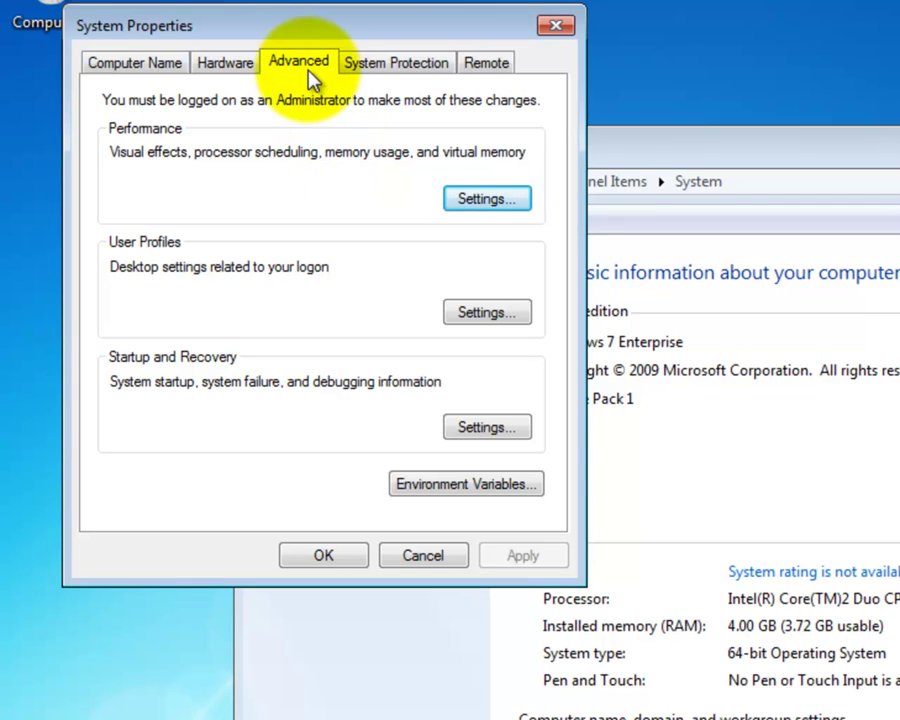
Open the Environment Variables dialog from System Properties' Advanced tab
left_click(510, 492)
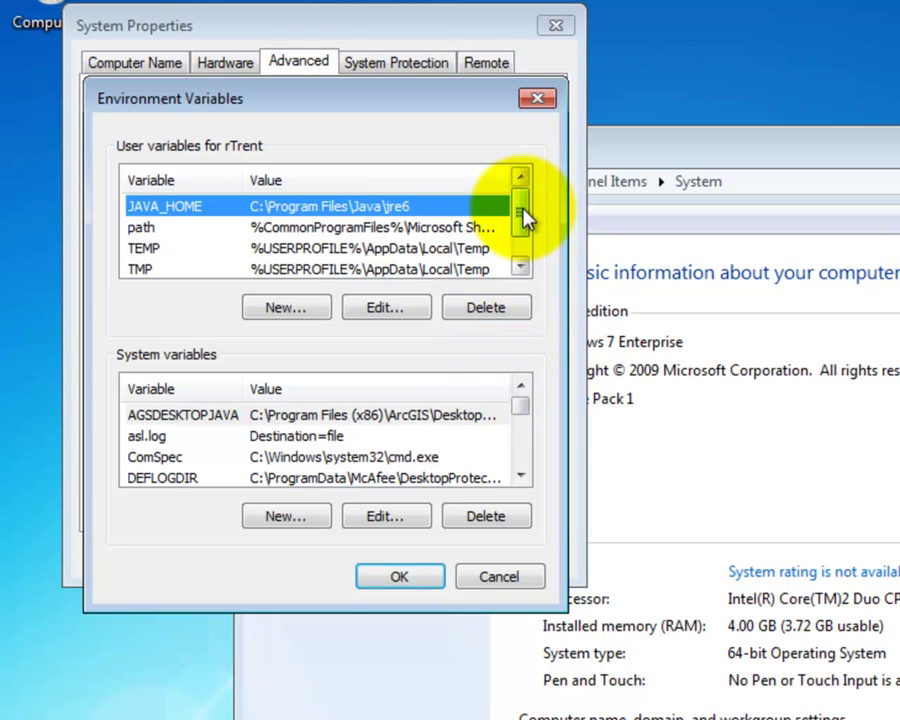
mouse_move(524, 215)
left_mouse_down()
mouse_move(526, 237)
mouse_move(530, 210)
left_mouse_up()
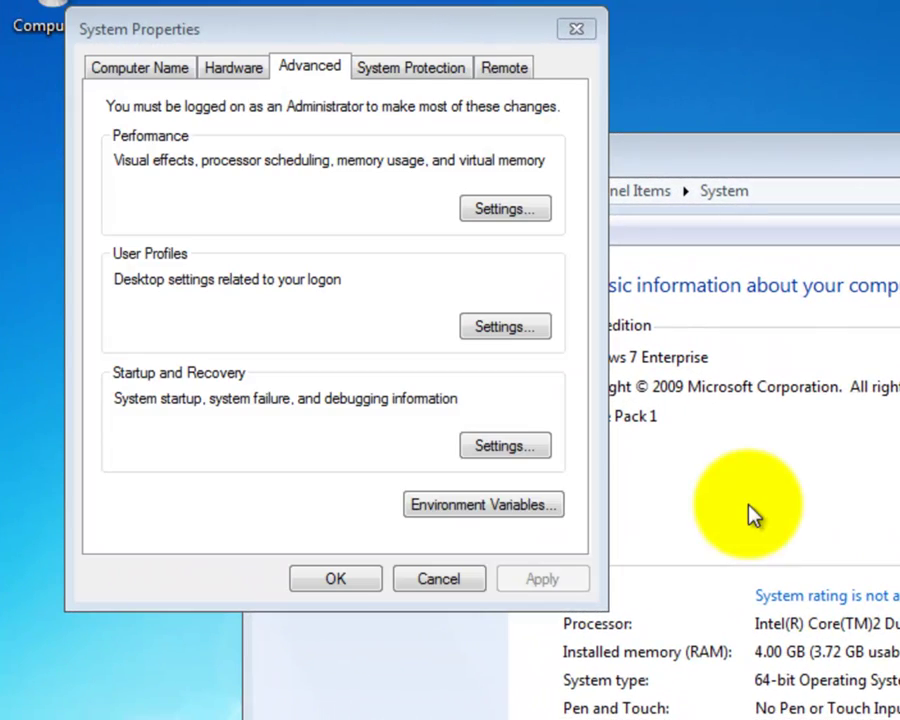
left_click(476, 510)
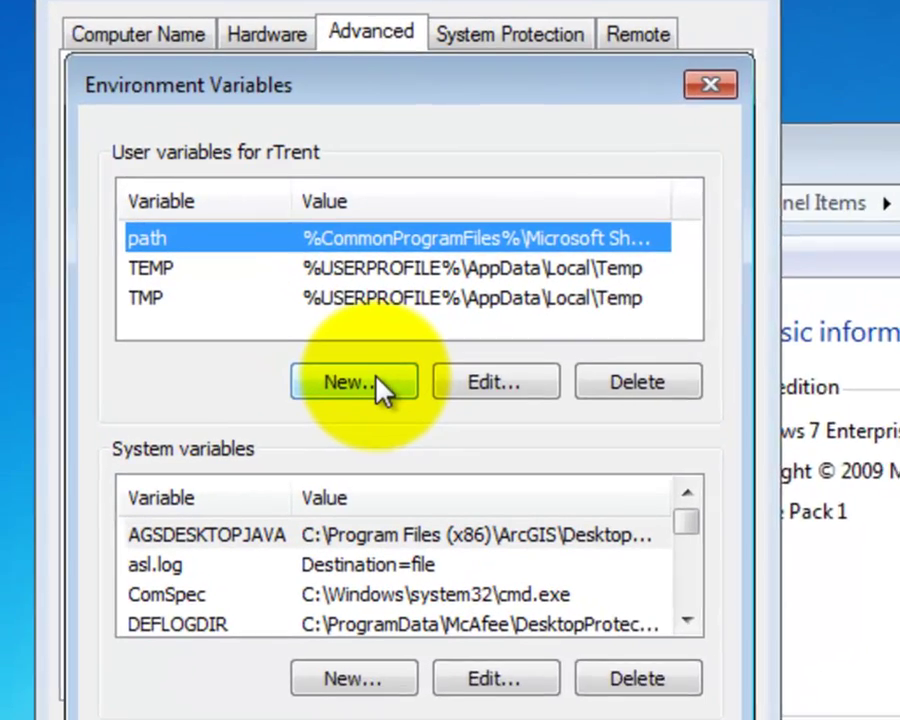
Create a new user variable JAVA_HOME with value C:\Program Files\Java\jre6
left_click(316, 328)
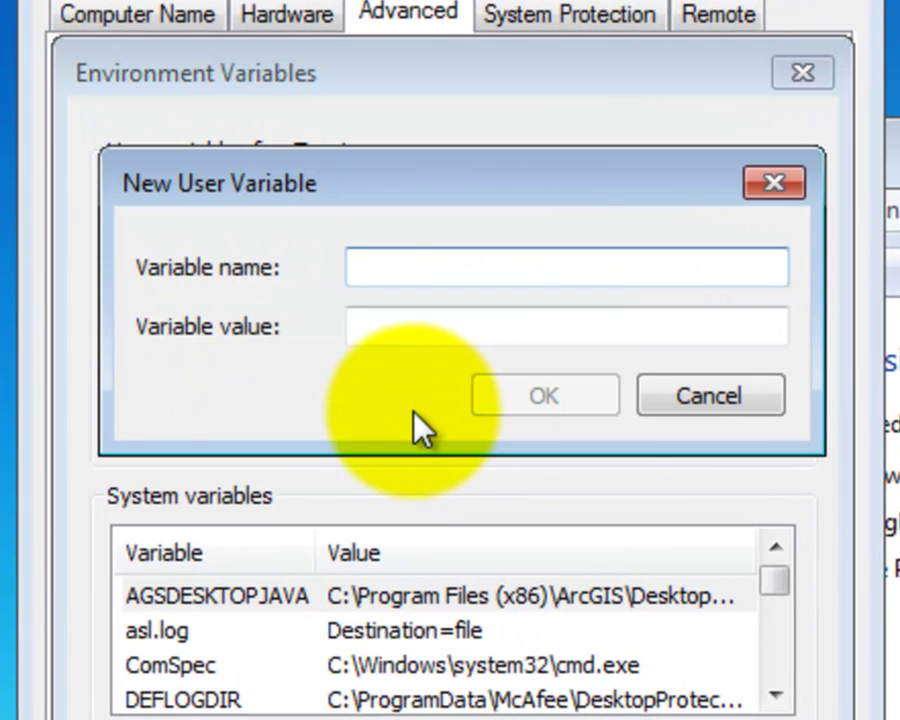
type("JAV")
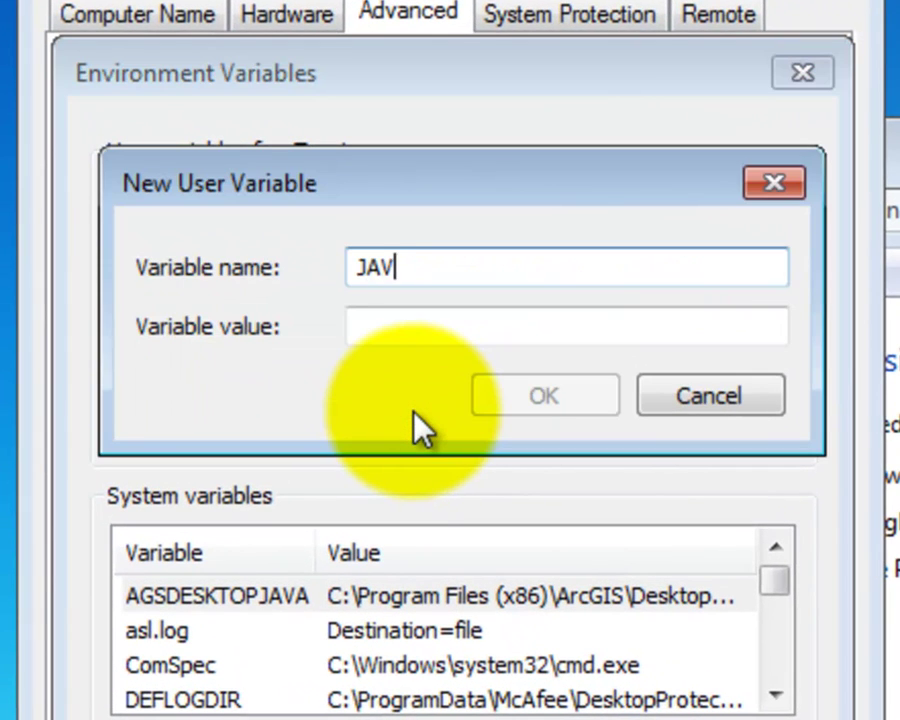
type("A_HOME")
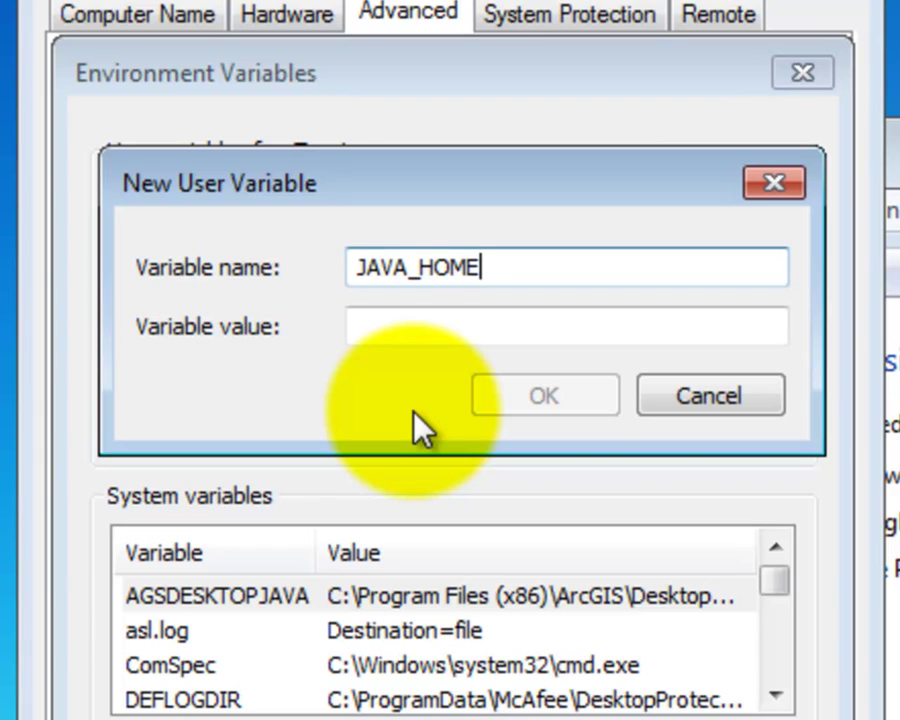
left_click(415, 325)
type("C")
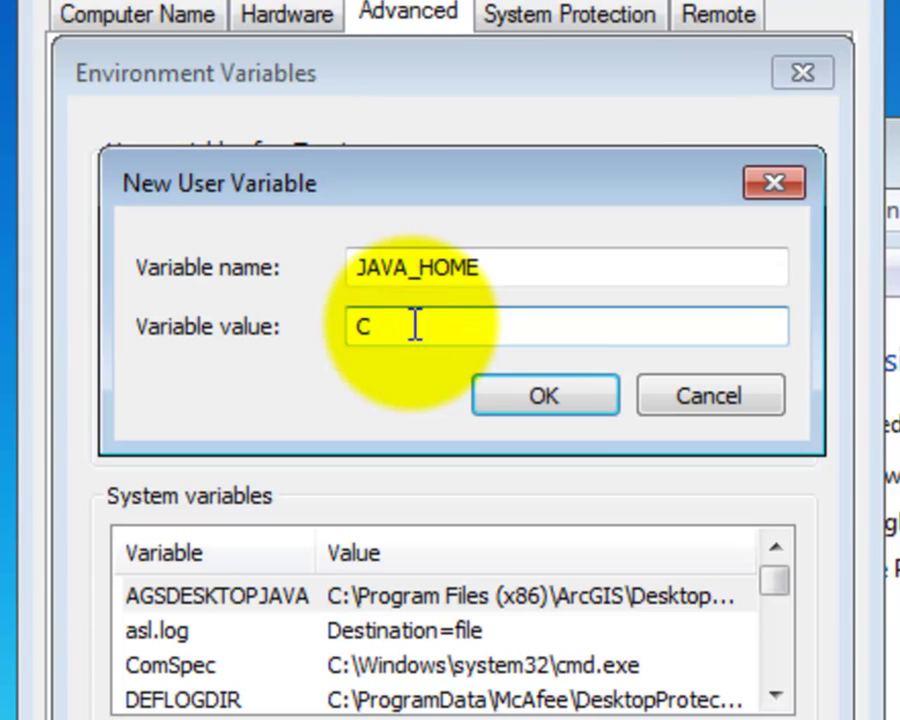
type(":\\Program Files\\Java\\jre6")
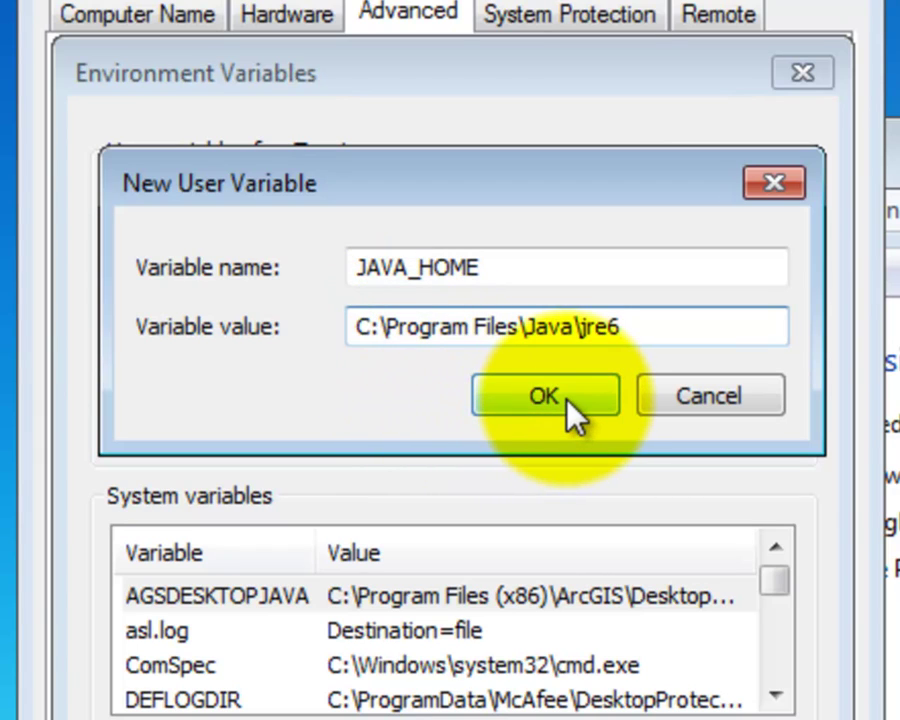
left_click(575, 410)
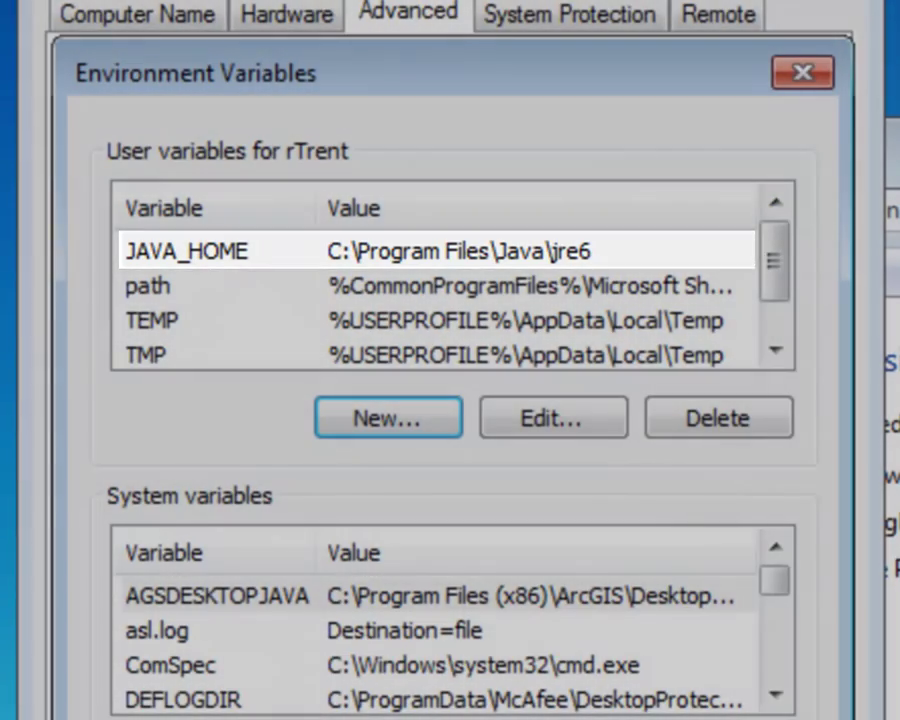
Save the JAVA_HOME variable change and close System Properties and the System window
left_click(243, 360)
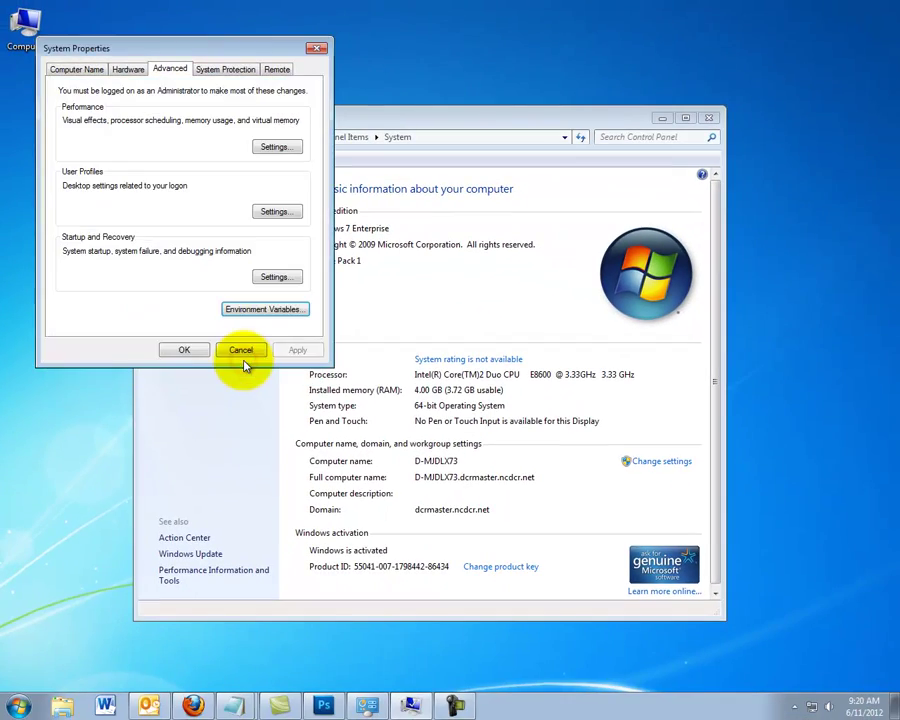
left_click(185, 349)
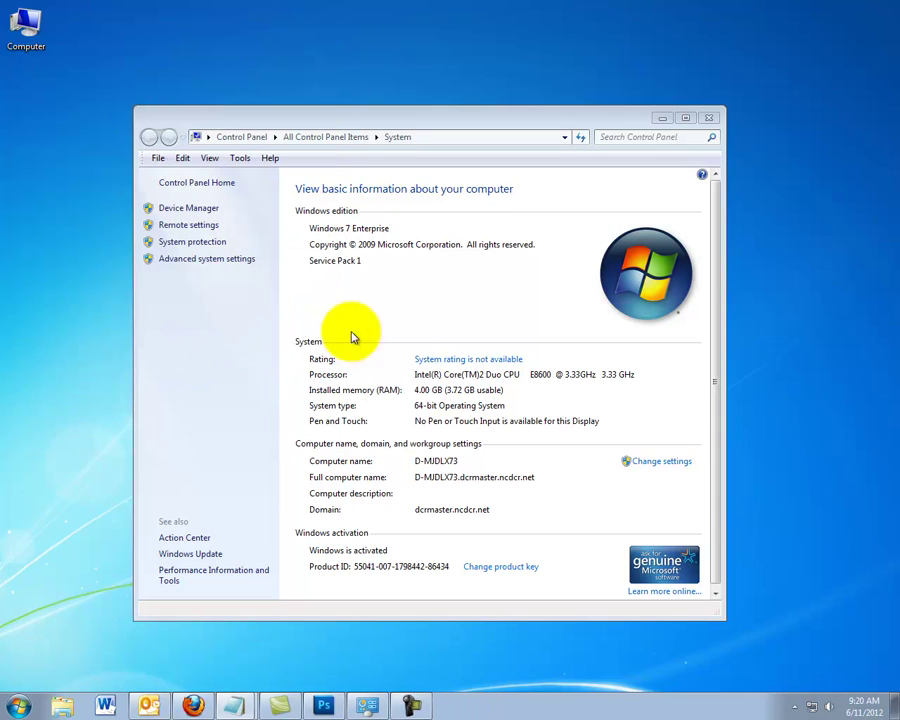
left_click(707, 119)
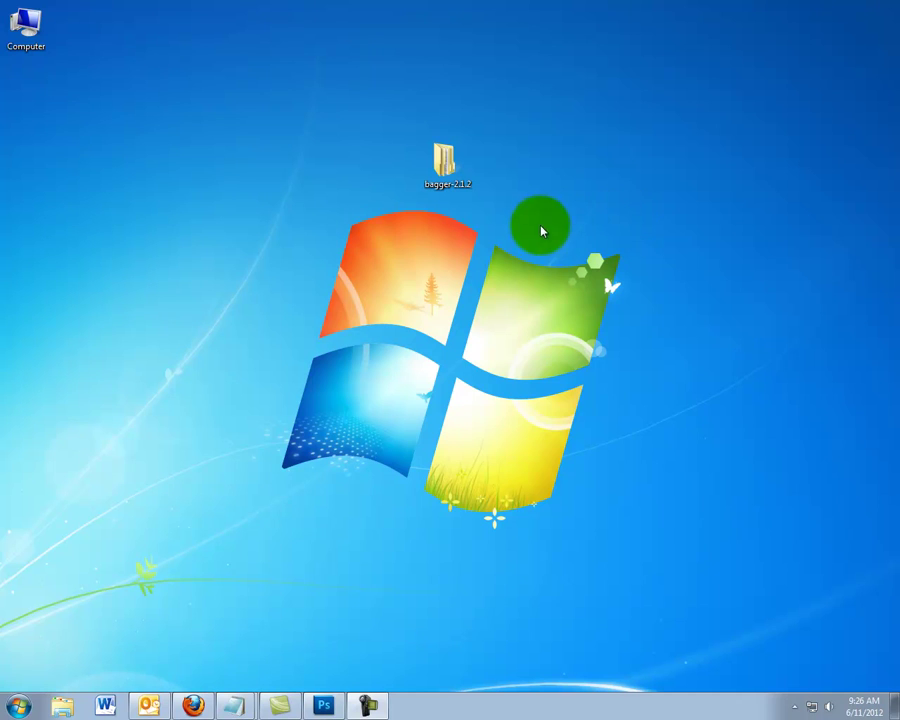
Open the desktop bagger-2.1.2 folder, then its inner bagger-2.1.2 folder, and select bagger.bat
left_click(441, 168)
double_click(441, 168)
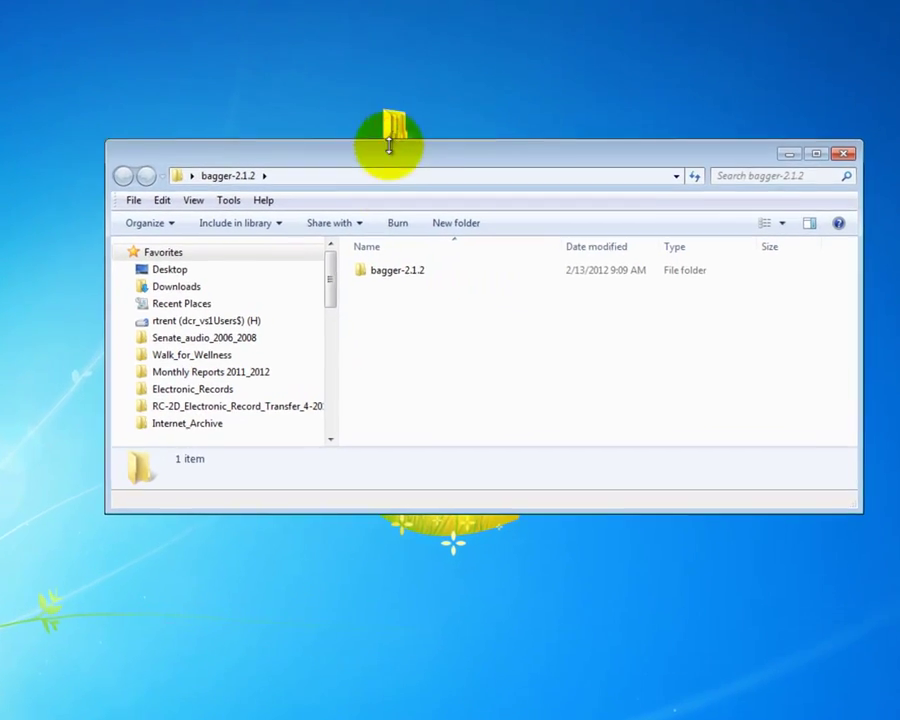
double_click(446, 266)
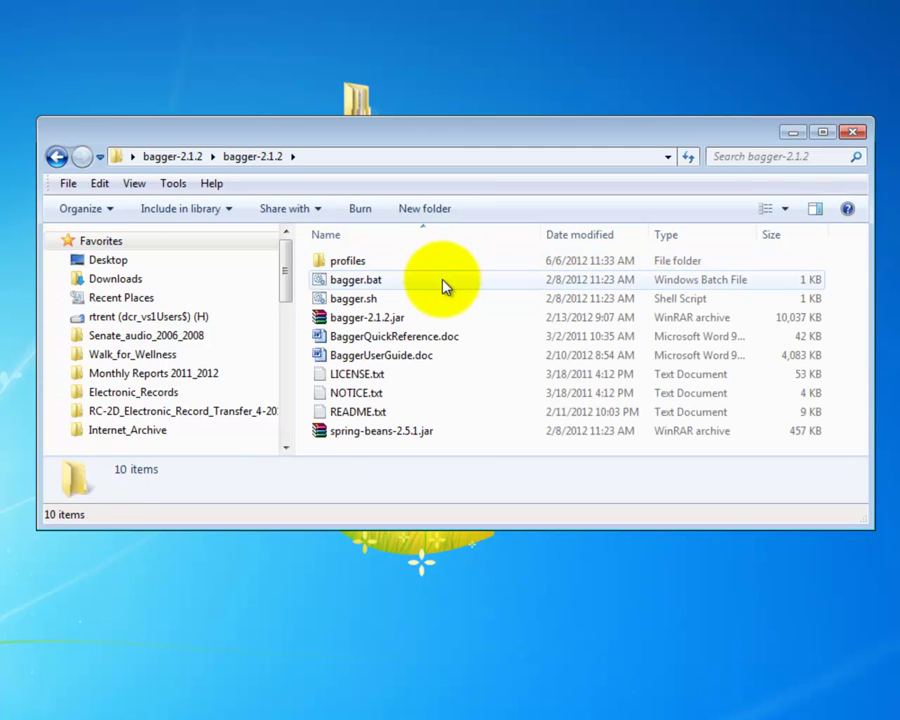
left_click(445, 286)
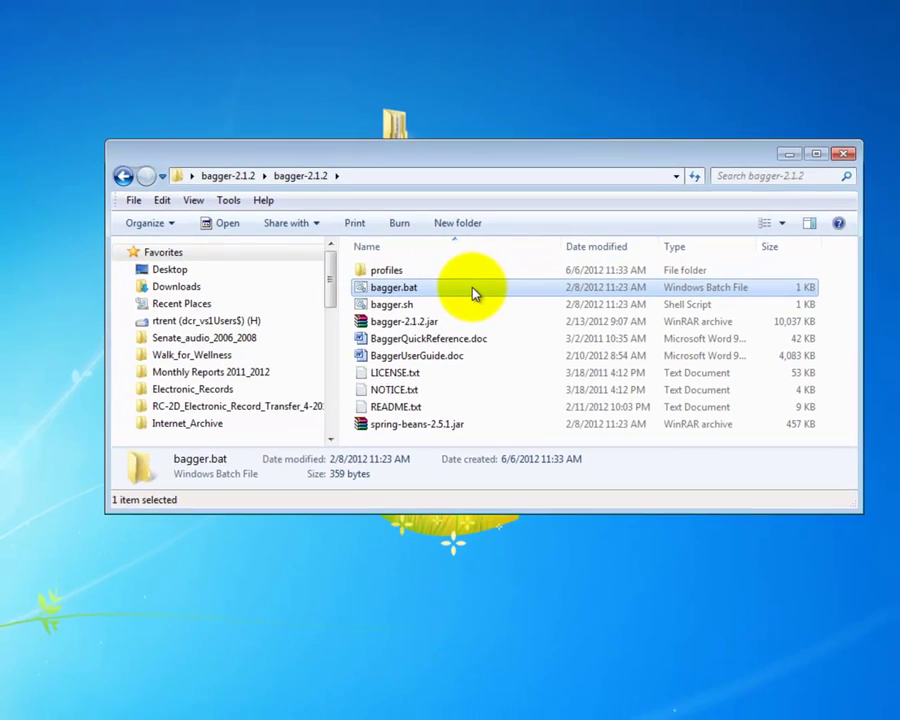
Run bagger.bat so a cmd console starts loading Bagger 2.1.2
double_click(474, 291)
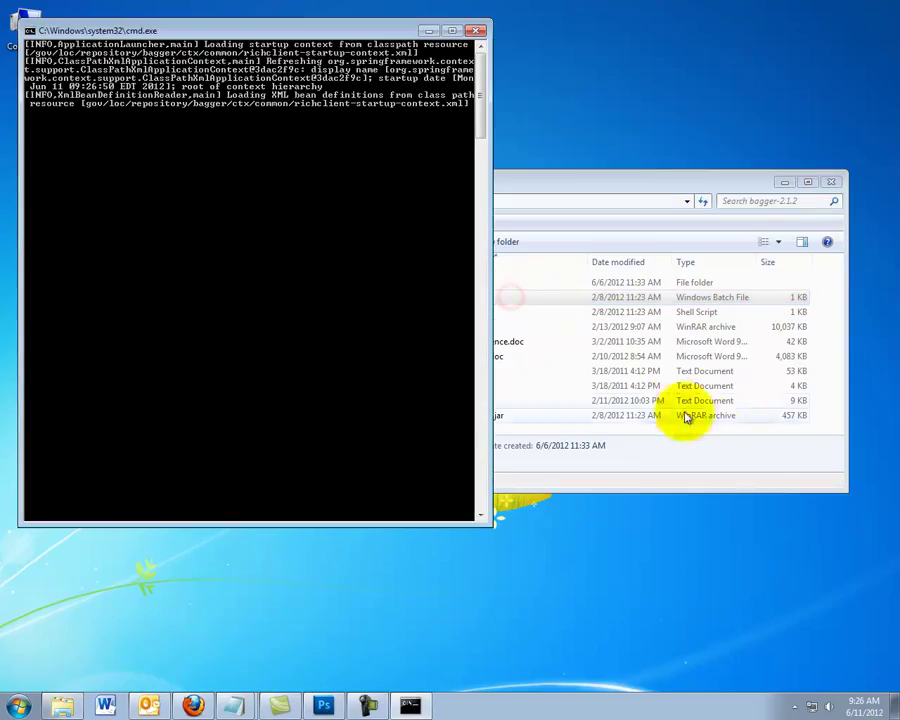